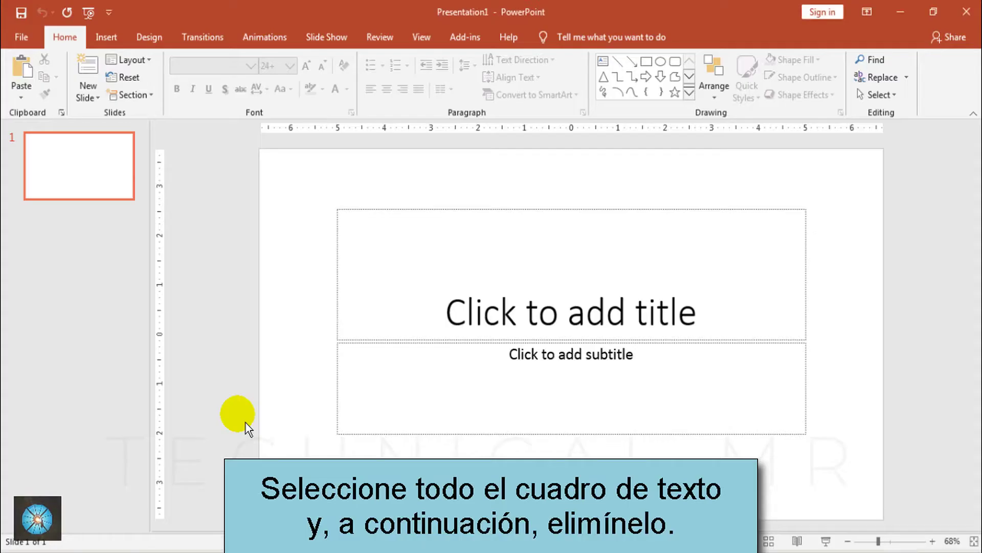
Select both title and subtitle placeholders on slide 1 and delete them
left_click_drag(327, 204, 844, 478)
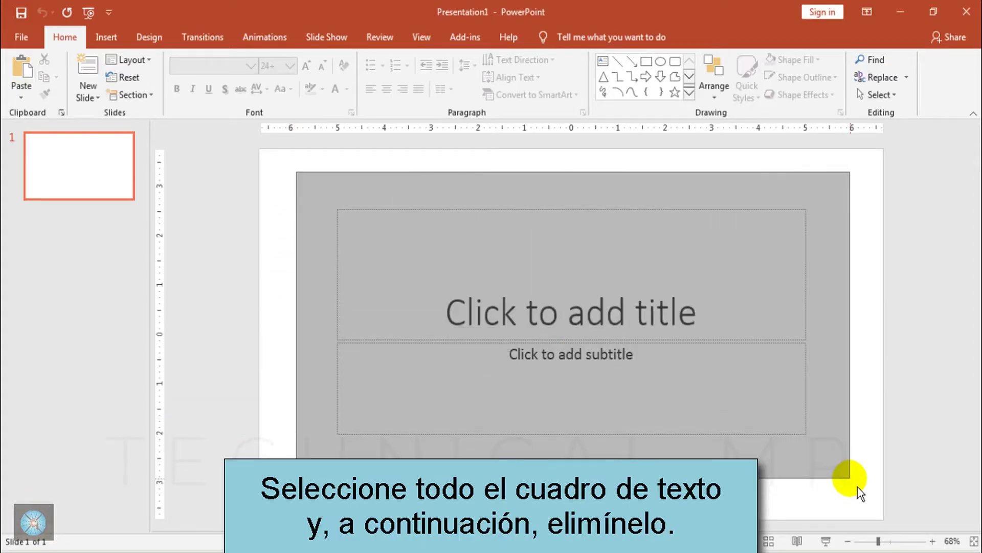
key("Delete")
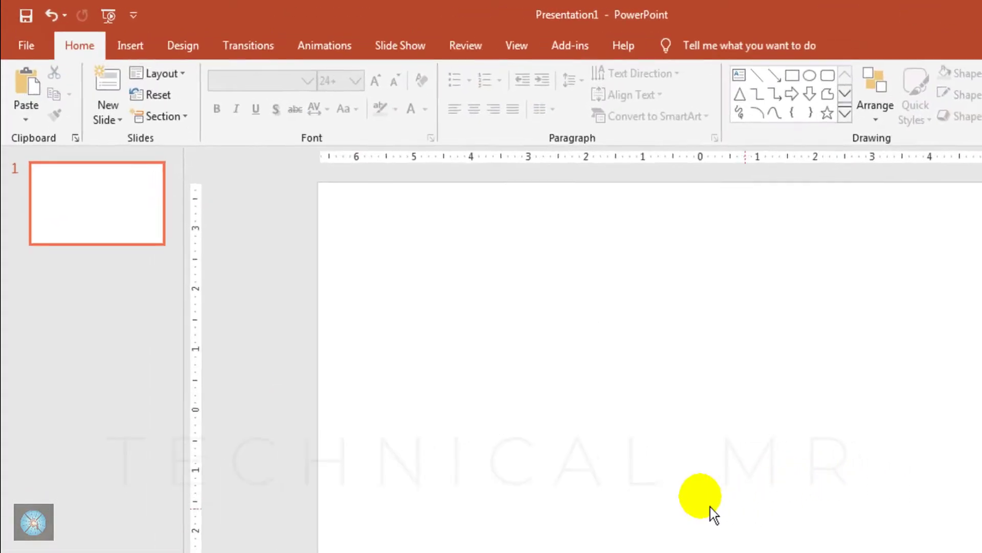
Draw a tall Round Same Side Corner Rectangle on the left and flip it vertically into place
left_click(123, 44)
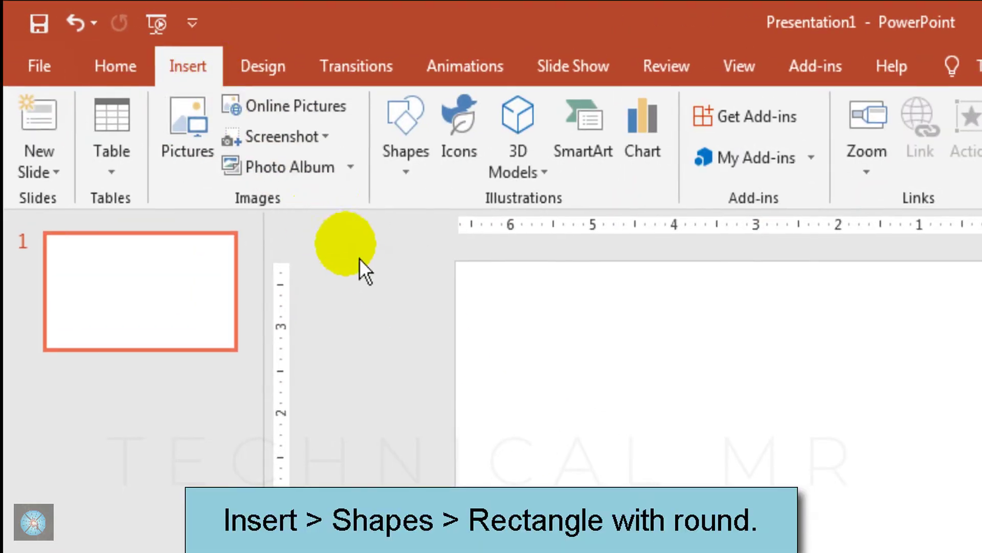
left_click(420, 177)
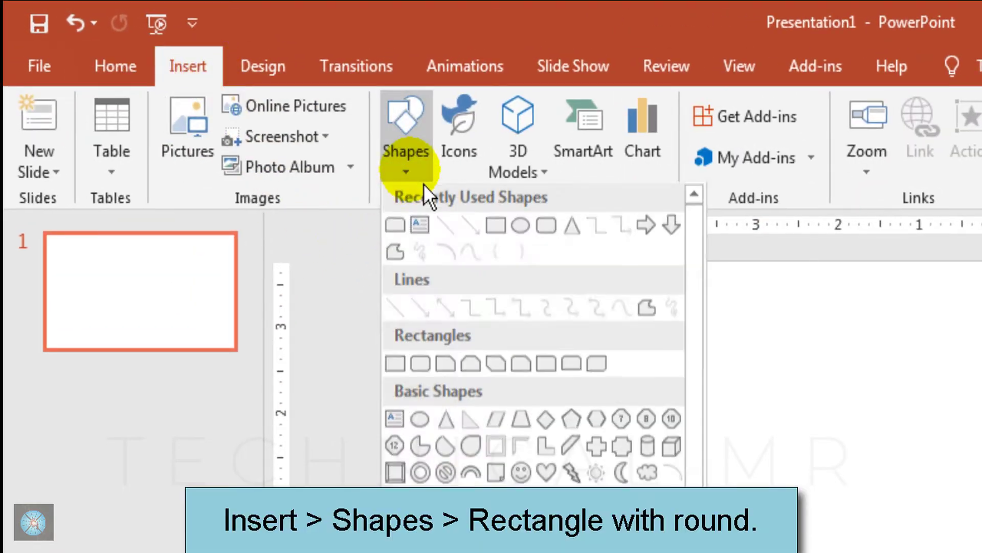
left_click(568, 365)
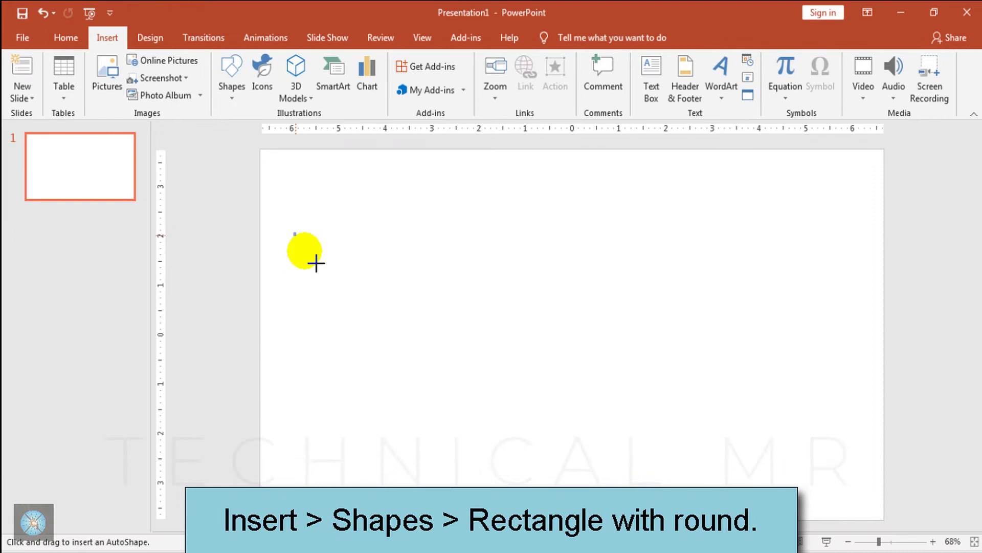
left_click_drag(316, 263, 394, 433)
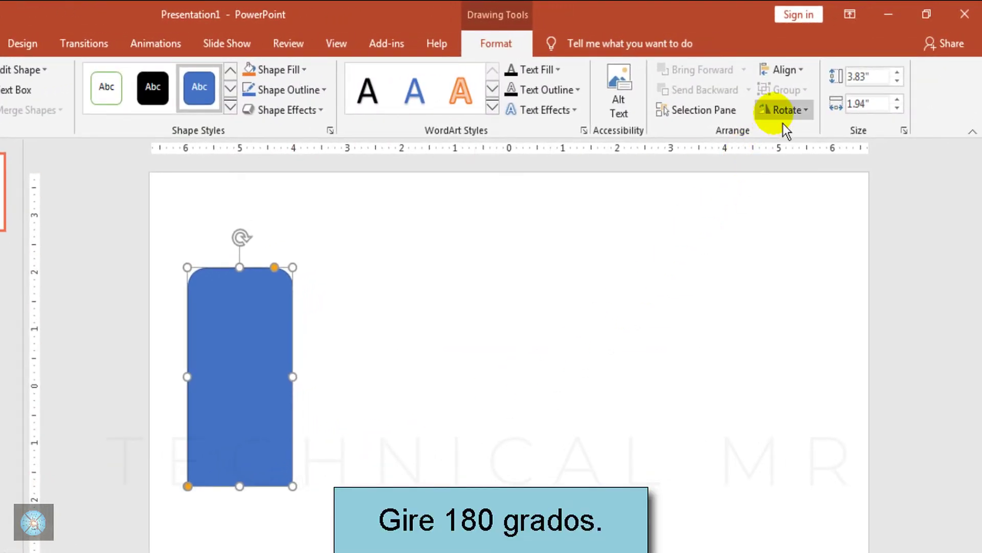
left_click(783, 124)
left_click(790, 174)
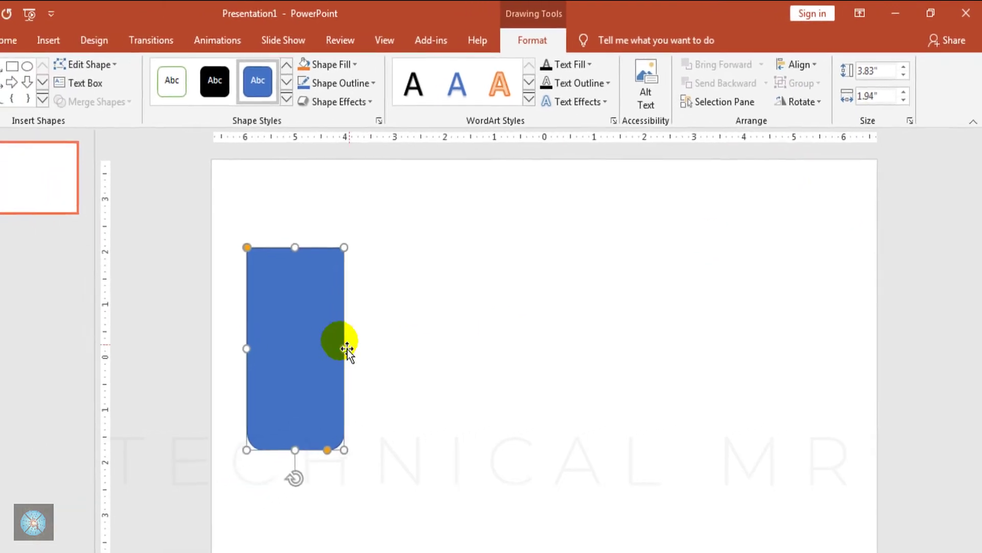
mouse_move(347, 349)
left_mouse_down()
mouse_move(366, 352)
mouse_move(365, 365)
left_mouse_up()
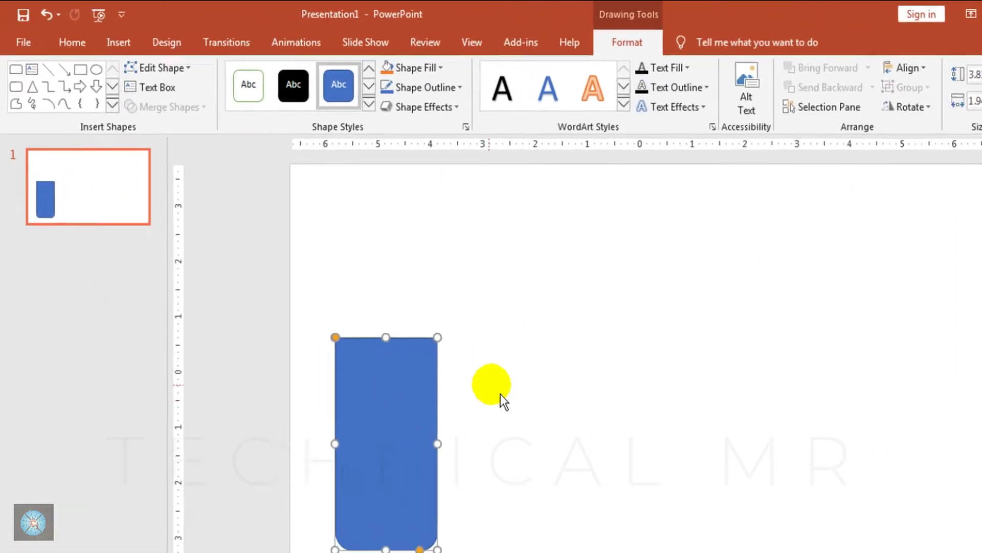
Draw a circle and position it over the rectangle's top edge
left_click(183, 72)
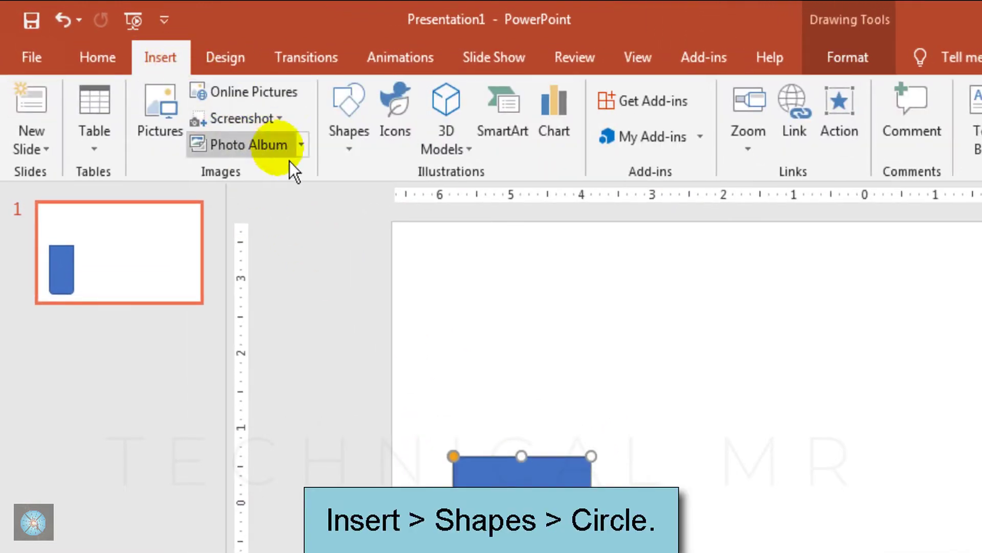
left_click(355, 155)
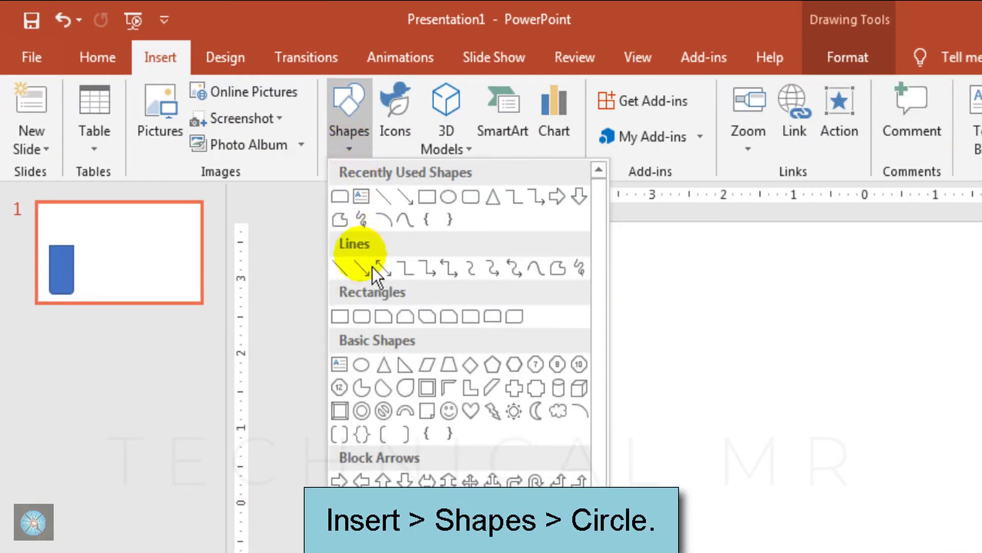
left_click(365, 365)
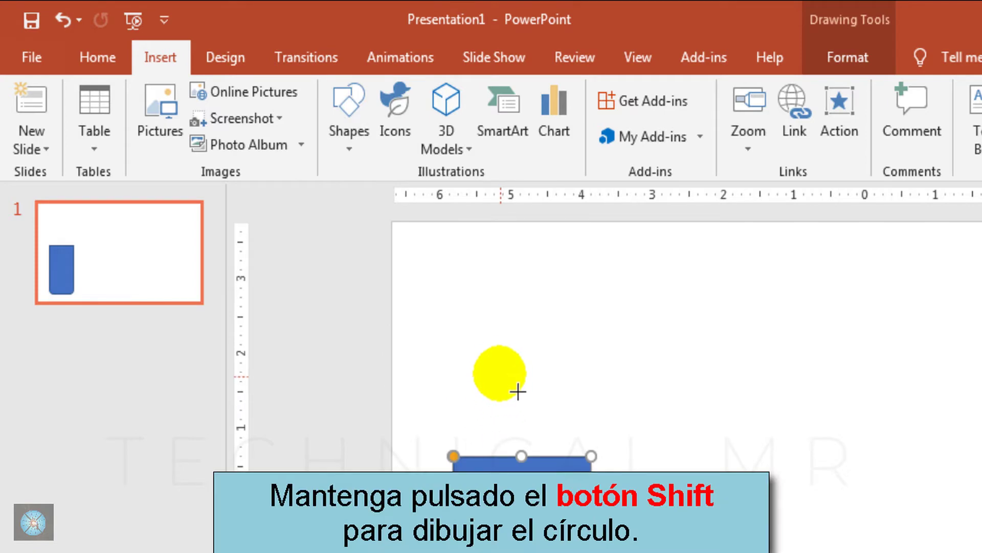
left_click_drag(495, 351, 567, 449)
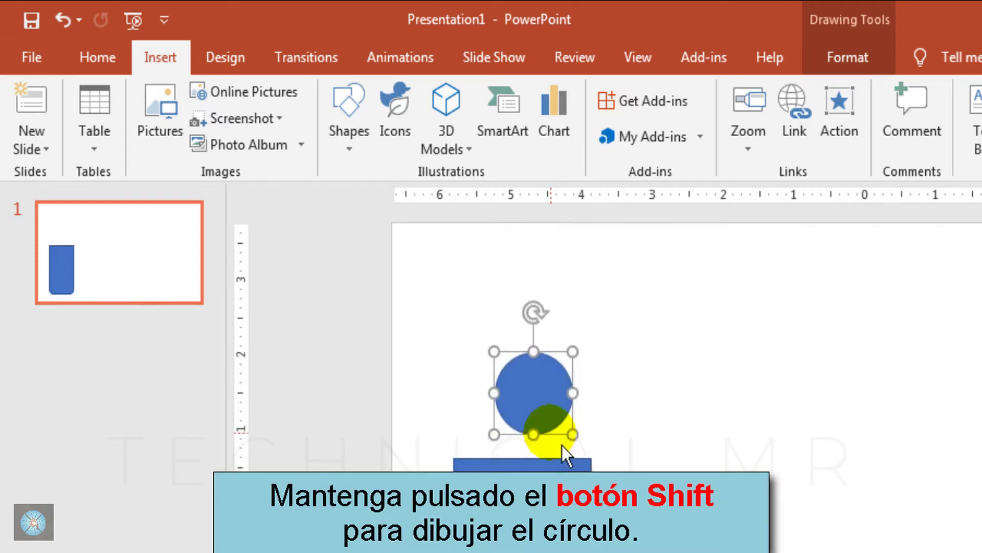
left_click_drag(358, 259, 351, 301)
Subtract the circle from the rectangle with Merge Shapes > Subtract
left_click(381, 356, "shift")
left_click(383, 379)
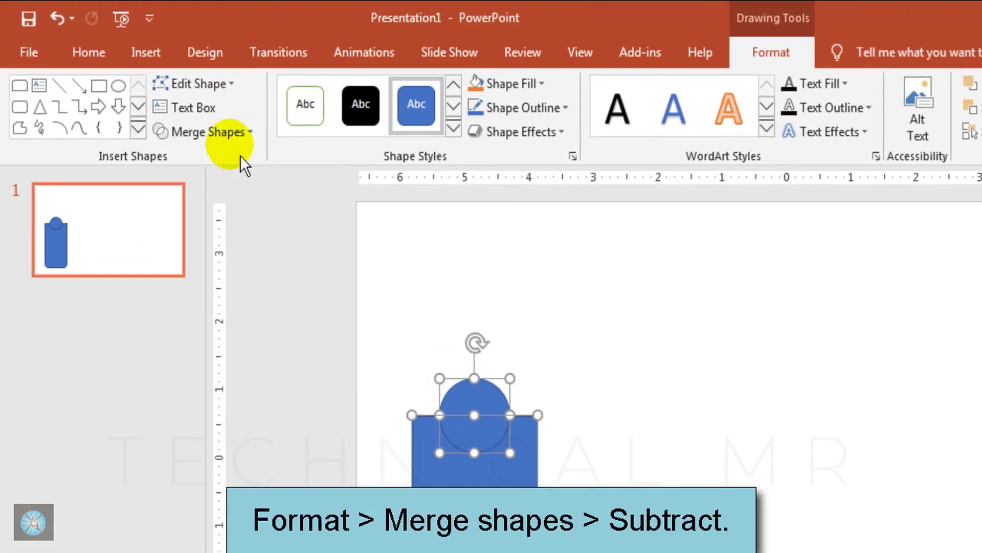
left_click(231, 132)
left_click(212, 260)
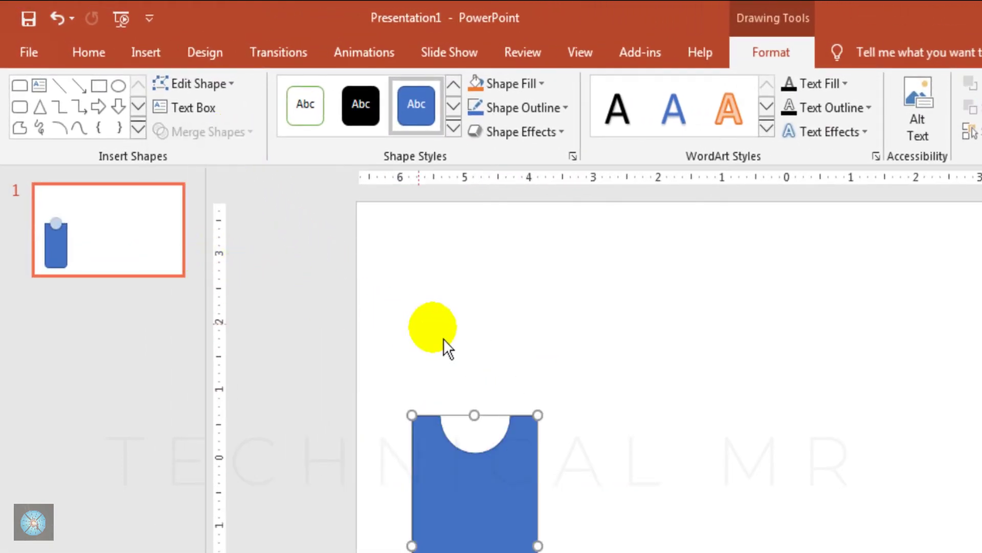
left_click(573, 370)
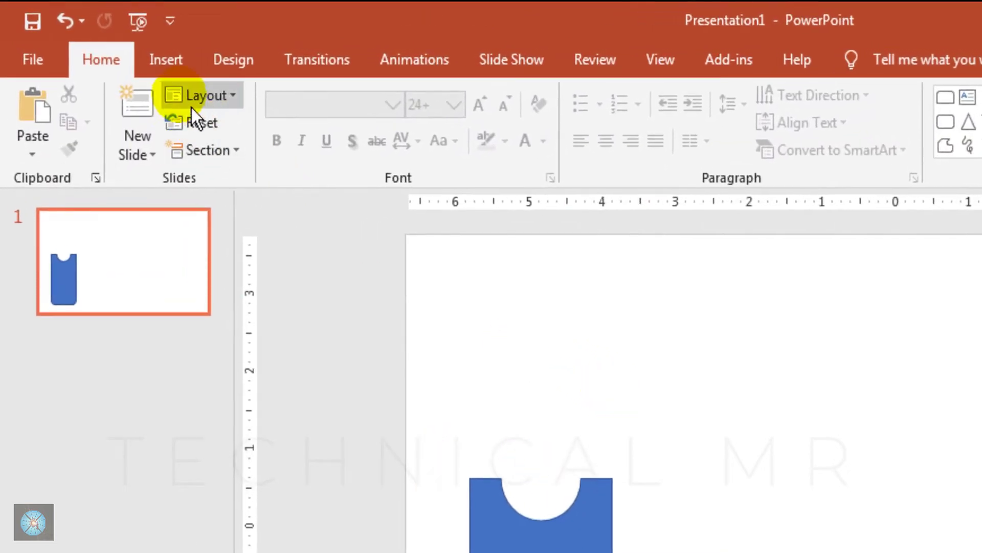
Draw a second rounded-top rectangle, make it slightly taller and align it above the notched shape
left_click(185, 72)
left_click(365, 152)
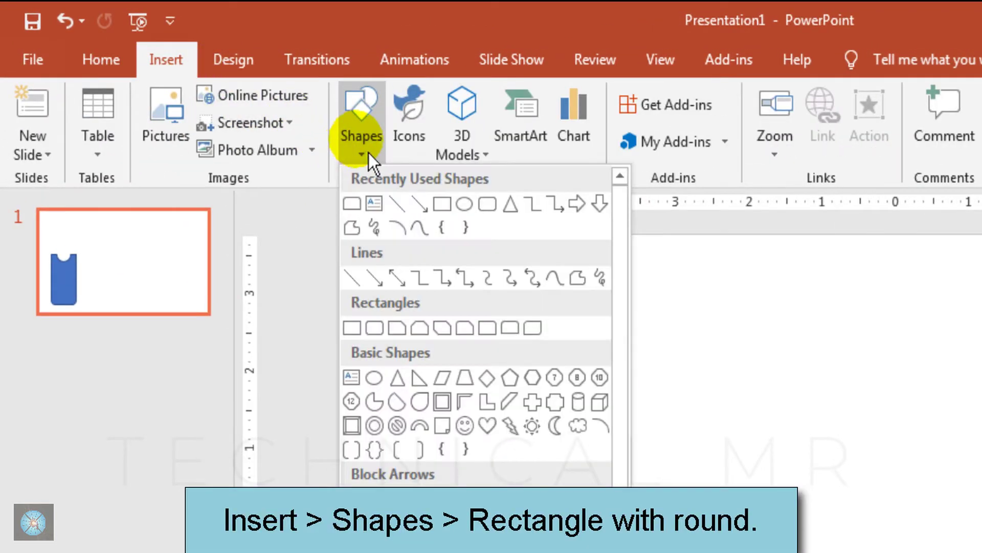
left_click(514, 332)
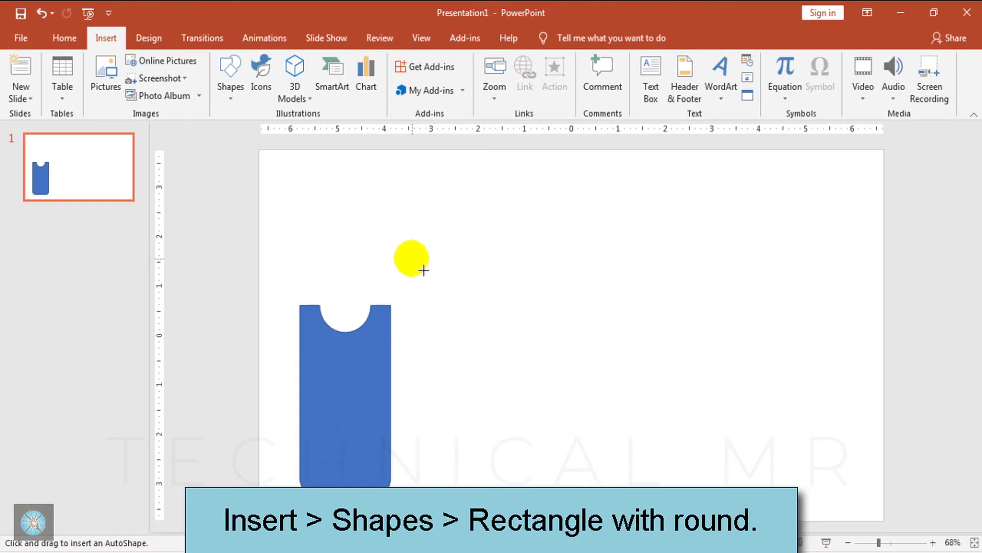
left_click_drag(407, 224, 499, 365)
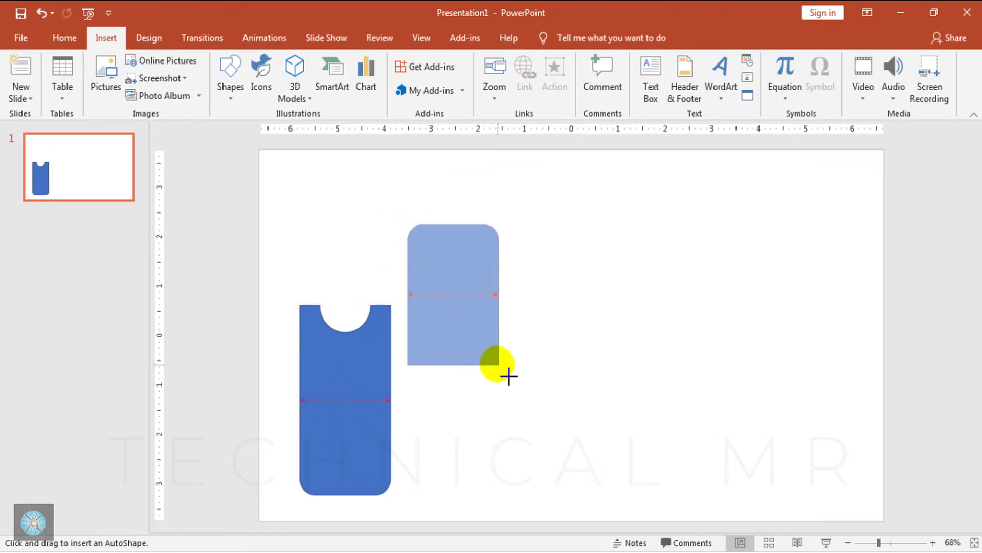
left_click_drag(509, 380, 509, 392)
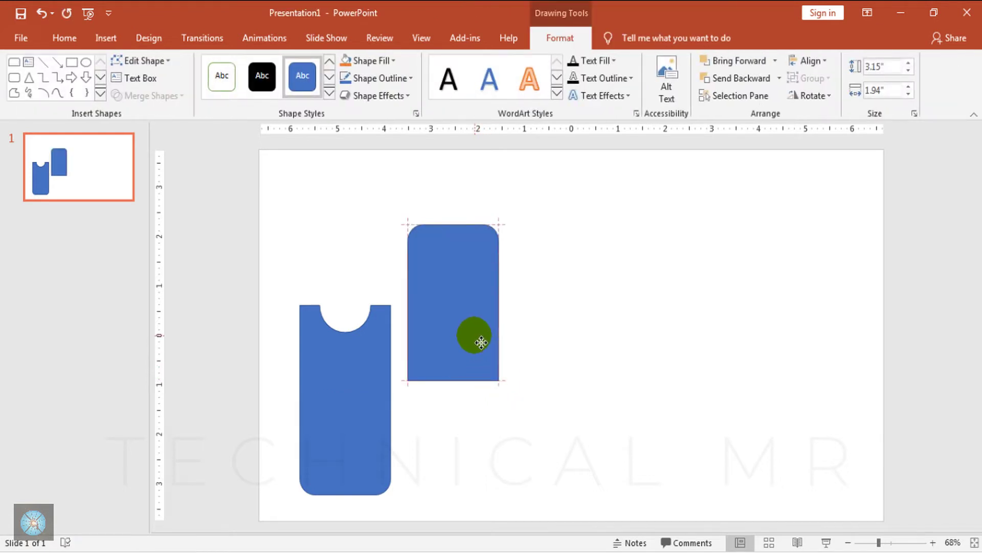
left_click_drag(483, 342, 371, 344)
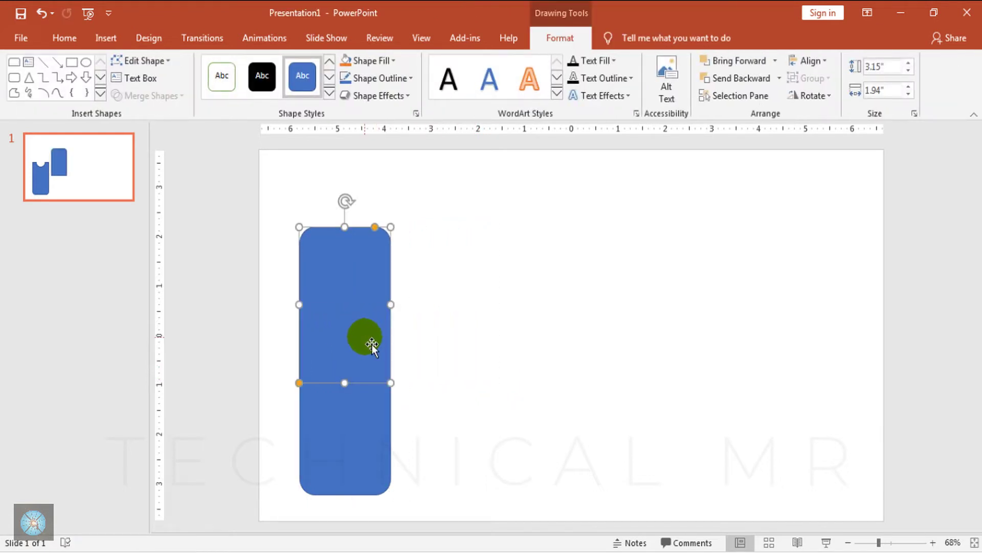
Send the new rectangle behind the notched shape
right_click(370, 300)
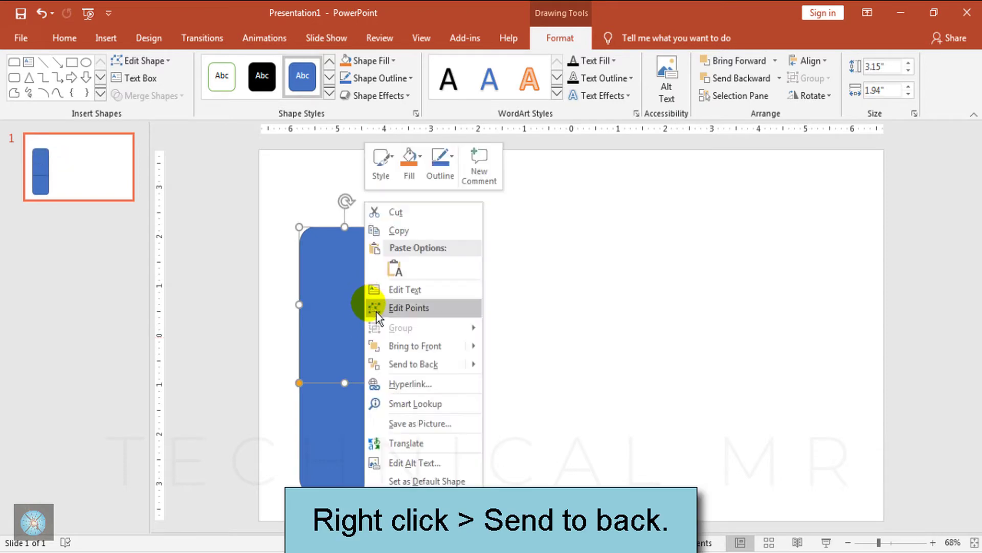
left_click(406, 365)
left_click(483, 372)
left_click(378, 383)
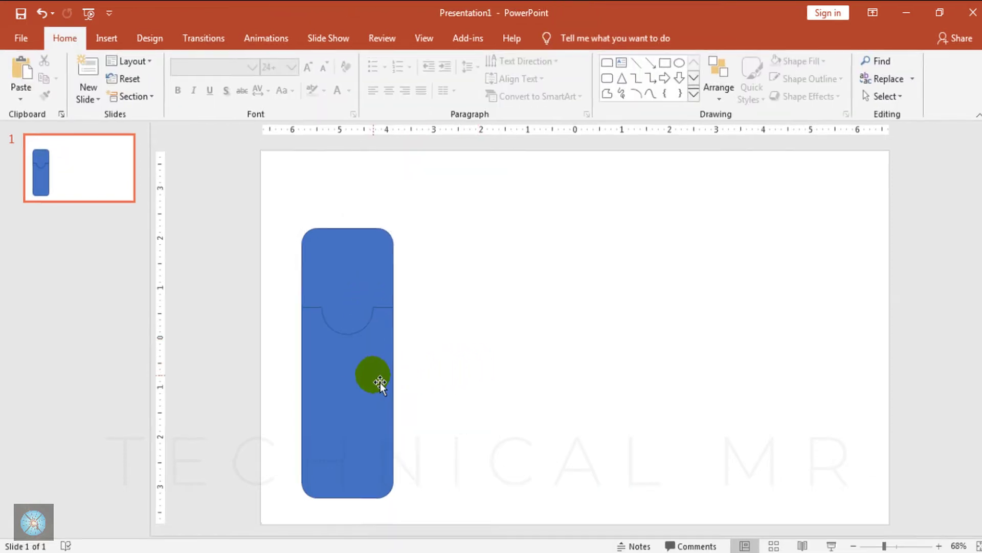
right_click(448, 452)
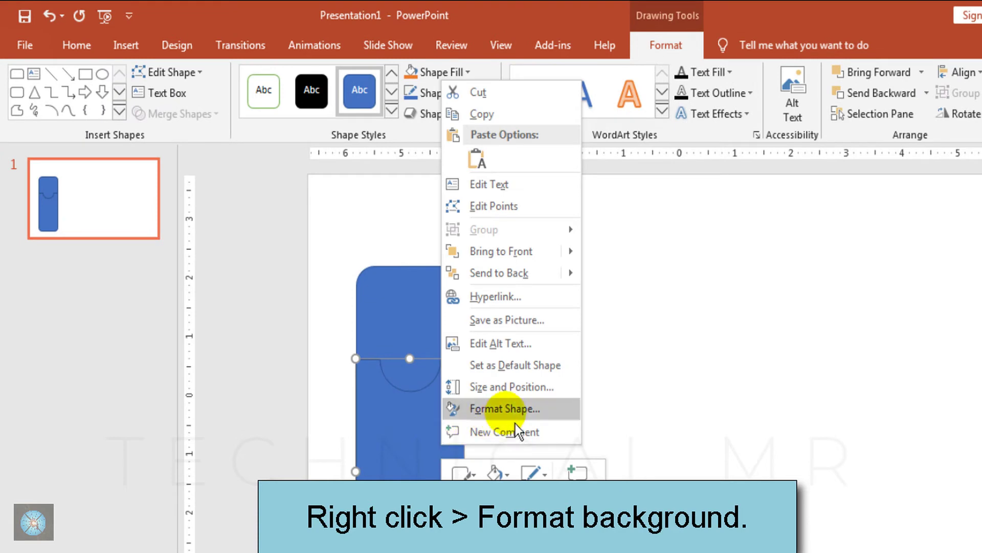
Apply a centred outer shadow preset to the notched shape
left_click(492, 407)
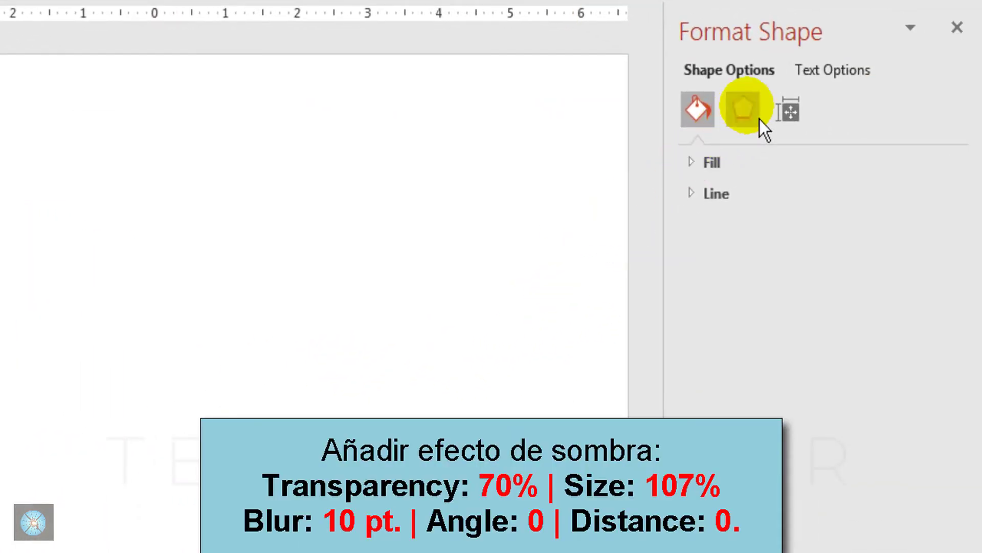
left_click(759, 119)
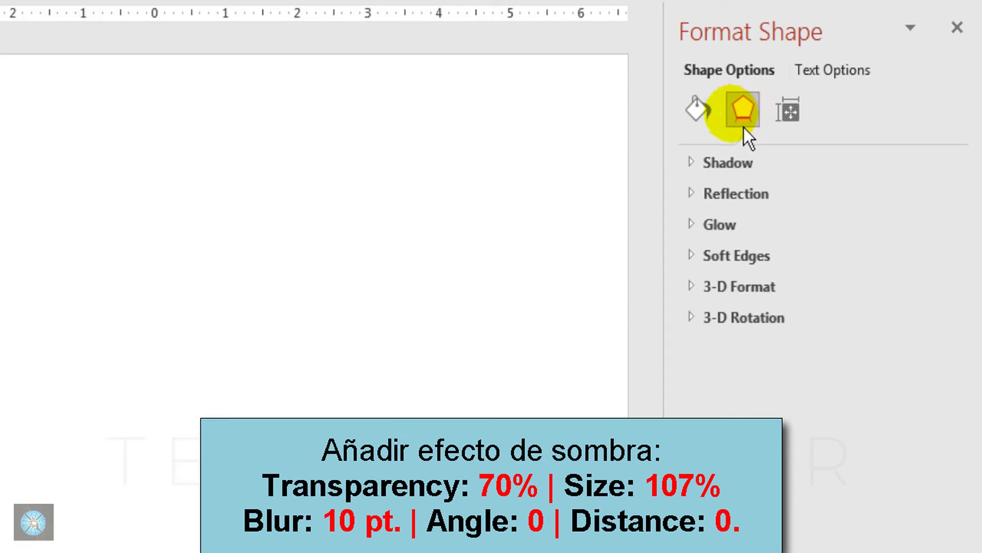
left_click(701, 173)
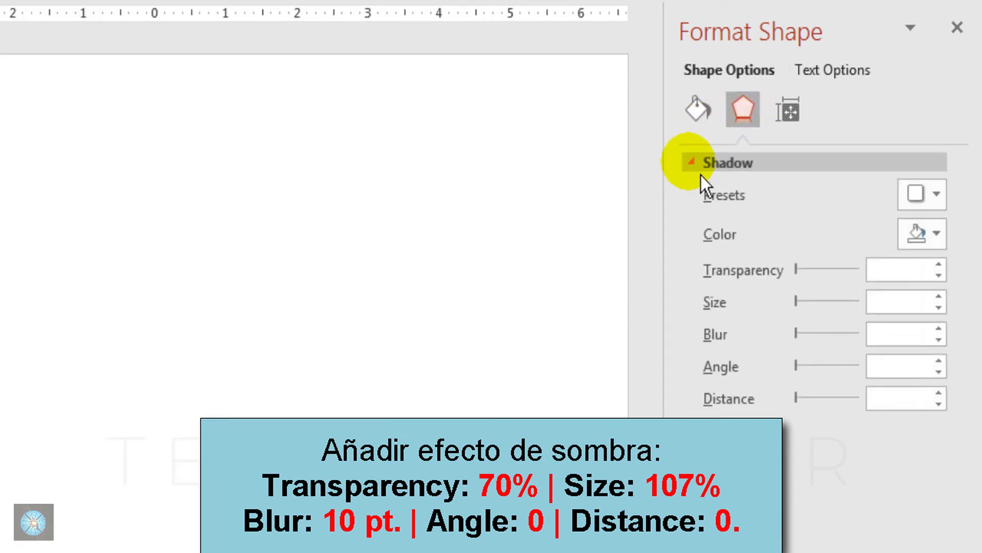
left_click(930, 207)
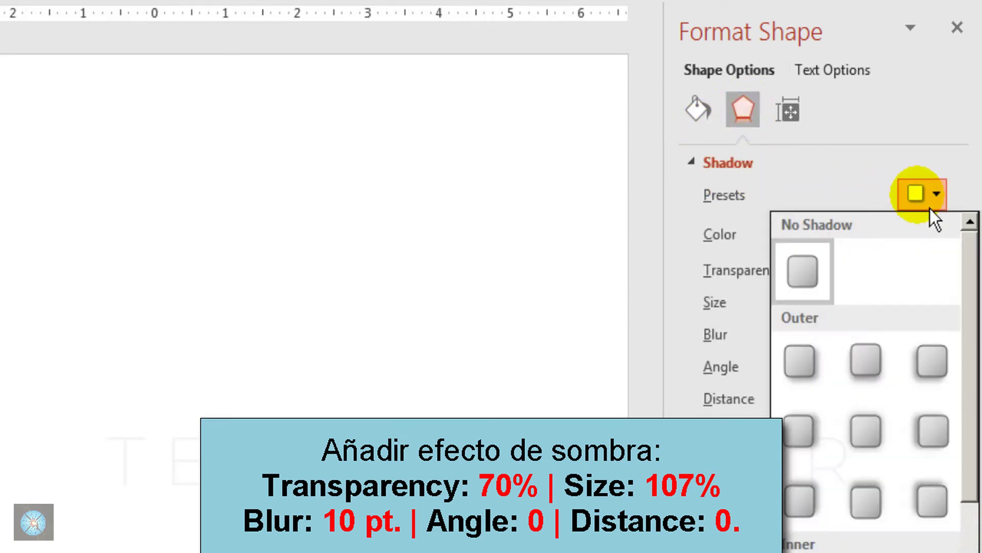
left_click(866, 433)
type("7")
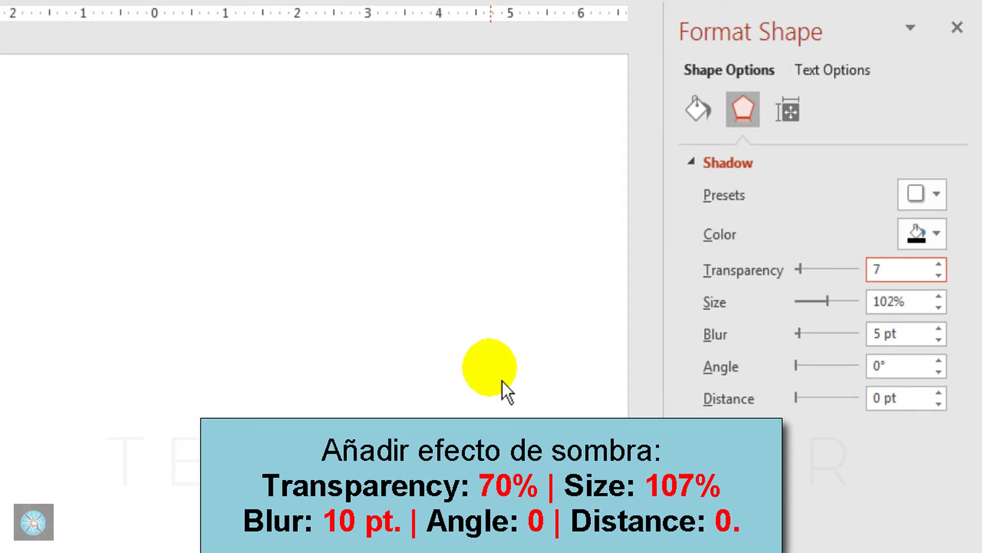
Set shadow transparency 70%, size 107%, blur 10 pt, angle 0° and distance 0 pt
type("0")
left_click_drag(913, 305, 806, 310)
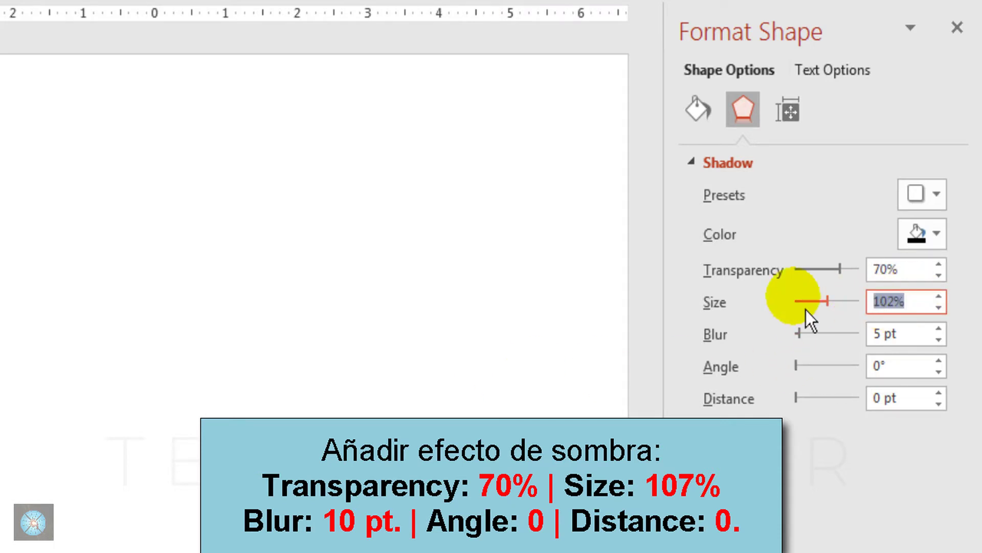
type("10")
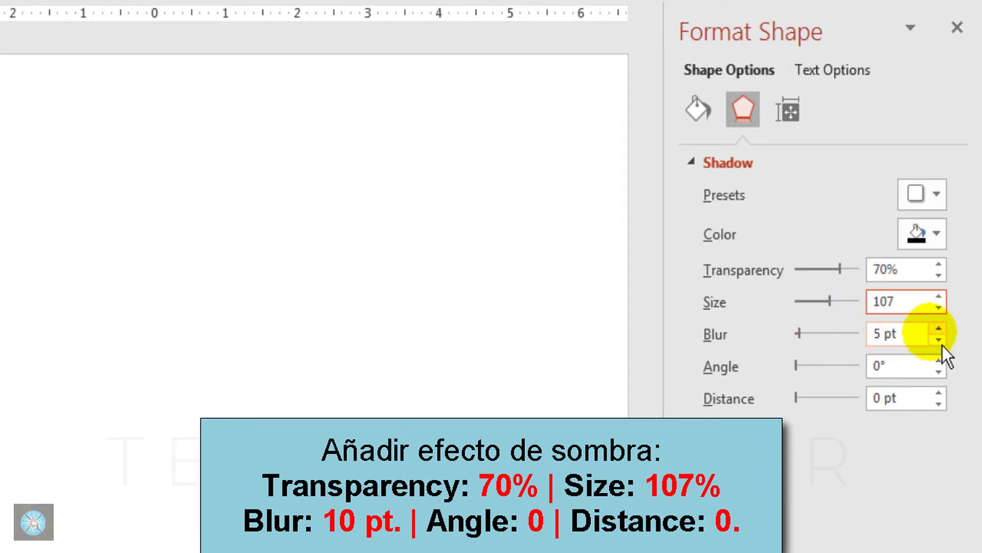
left_click_drag(921, 334, 814, 345)
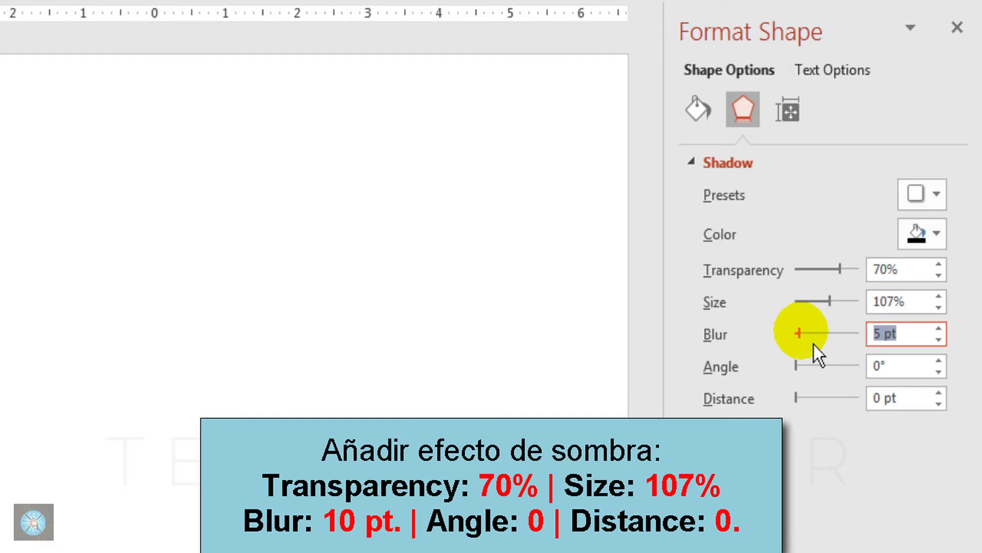
type("10")
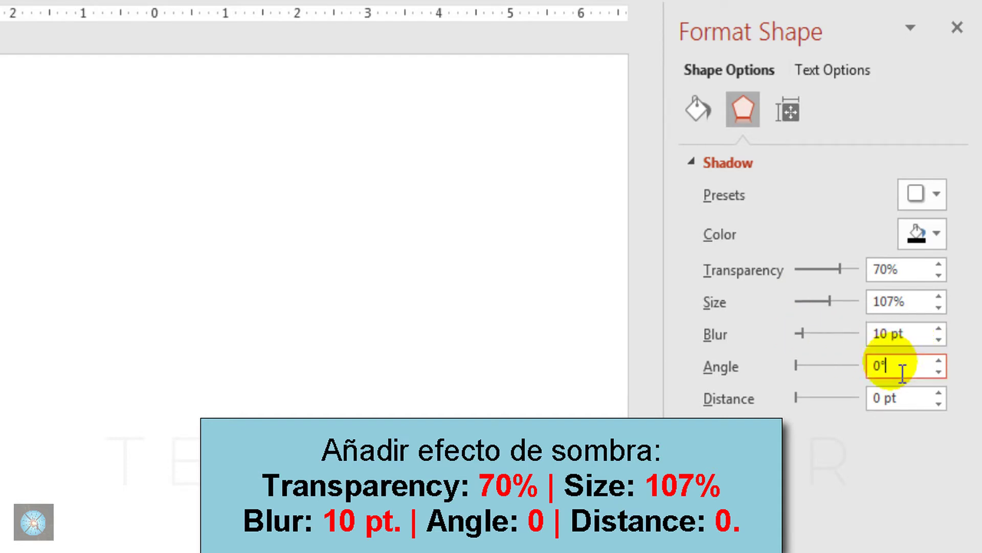
double_click(902, 373)
double_click(913, 406)
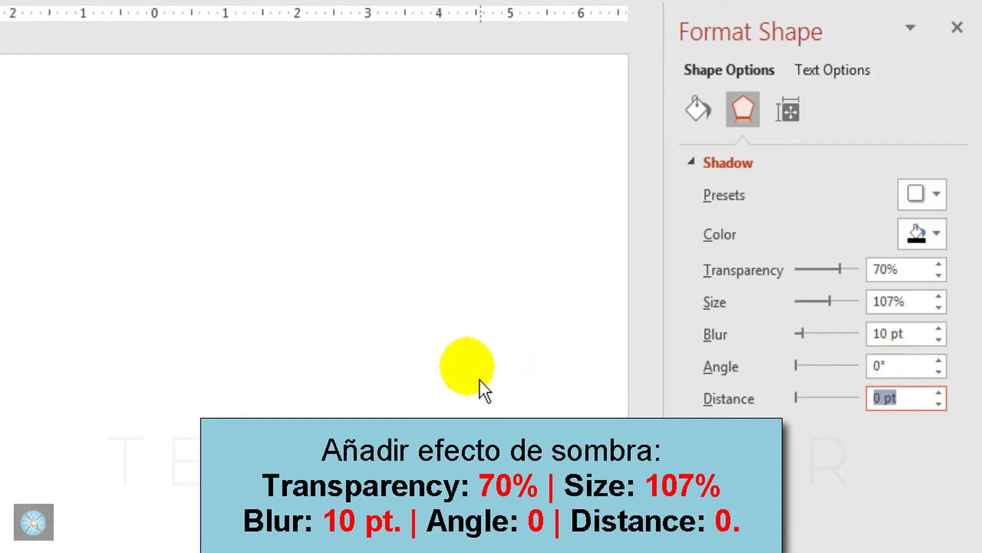
left_click(958, 27)
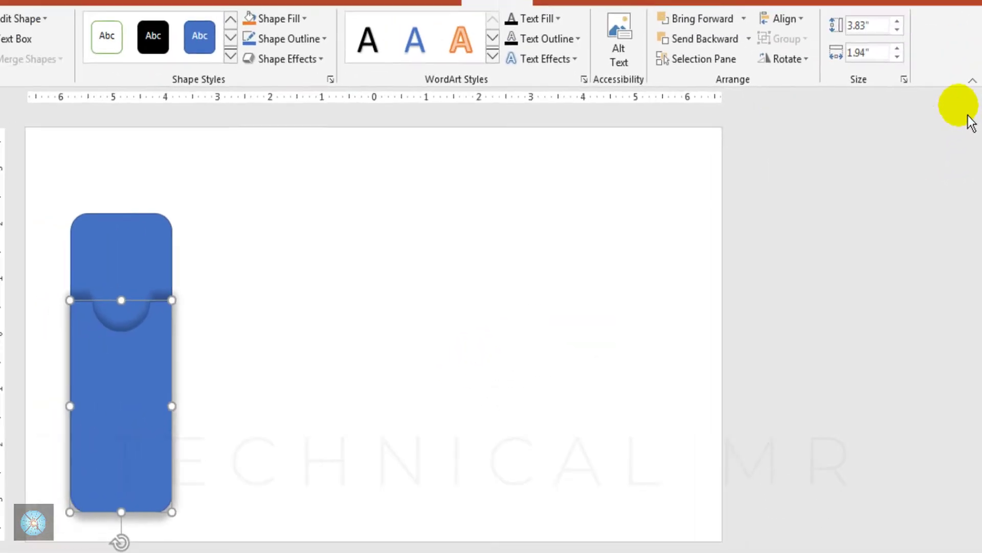
left_click(573, 285)
double_click(361, 385)
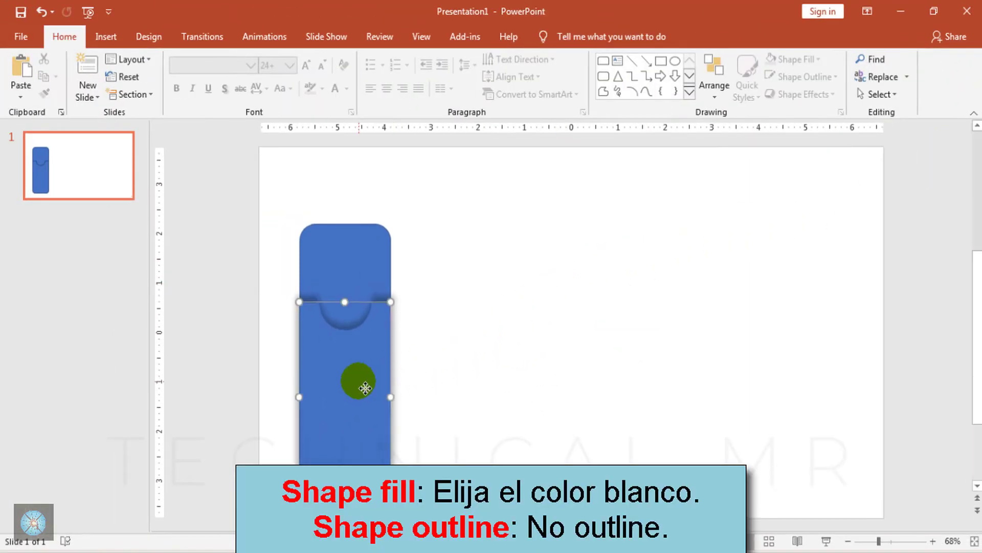
Fill the lower notched rectangle white and remove its outline
left_click(405, 65)
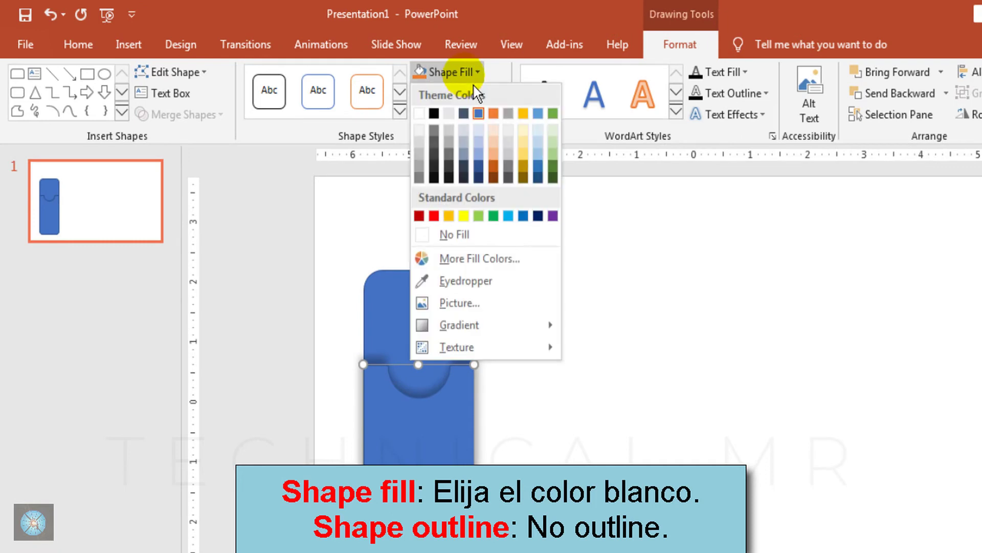
left_click(420, 114)
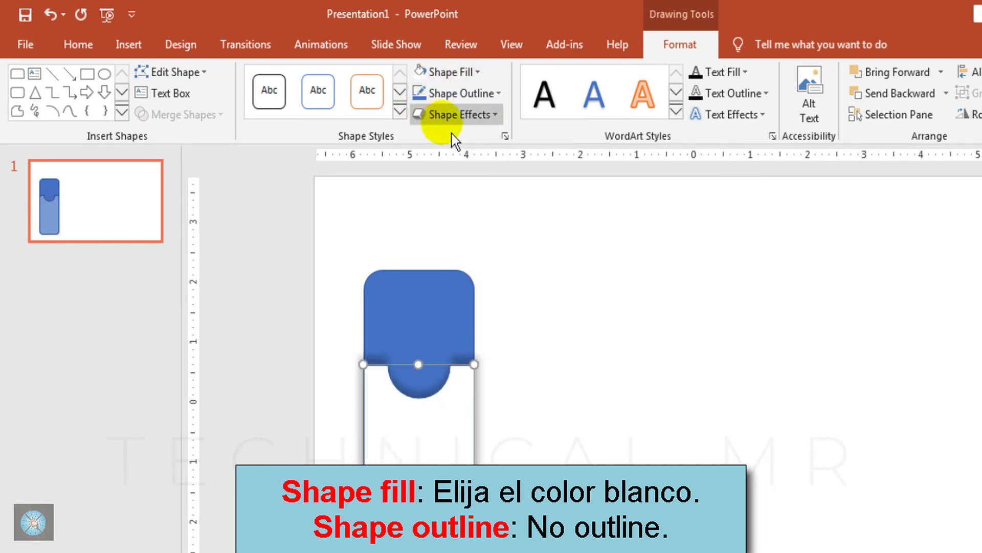
left_click(495, 100)
left_click(466, 259)
left_click(546, 339)
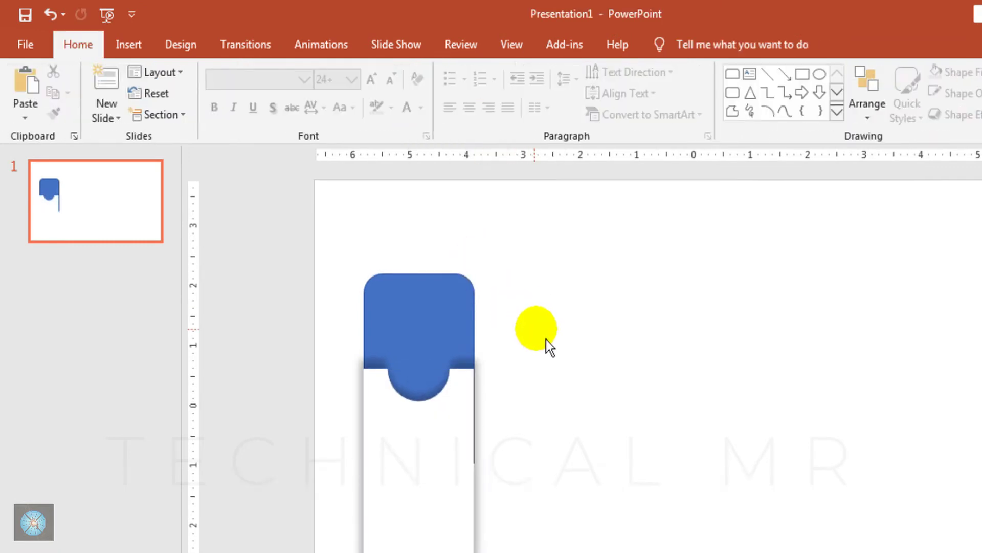
Remove the header shape's outline and fill it light blue
left_click(410, 458)
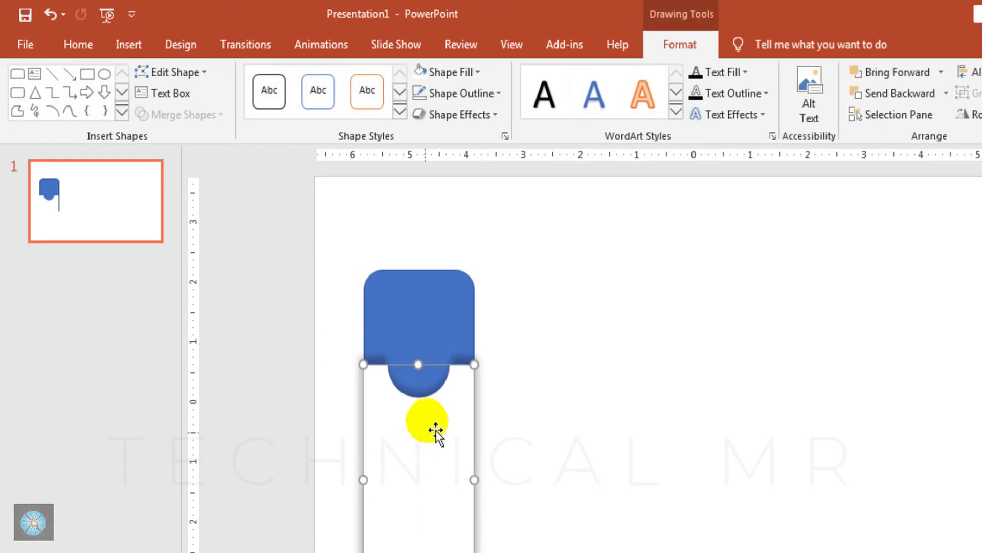
left_click(456, 326)
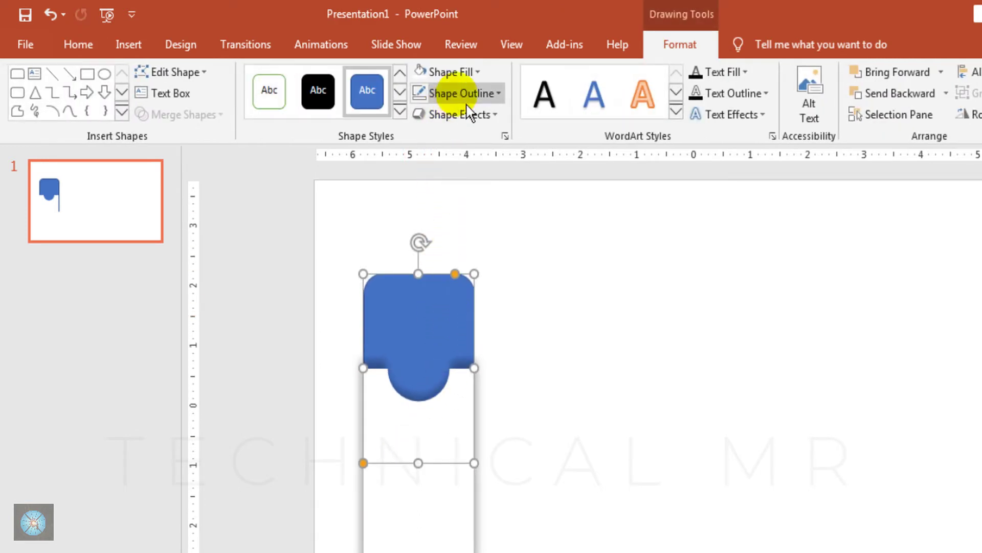
left_click(461, 94)
left_click(460, 262)
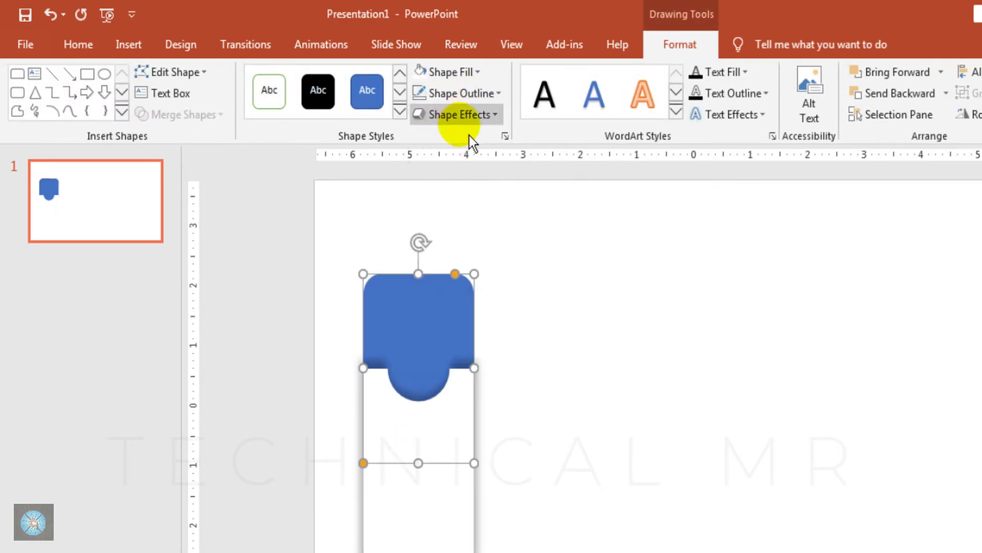
left_click(467, 82)
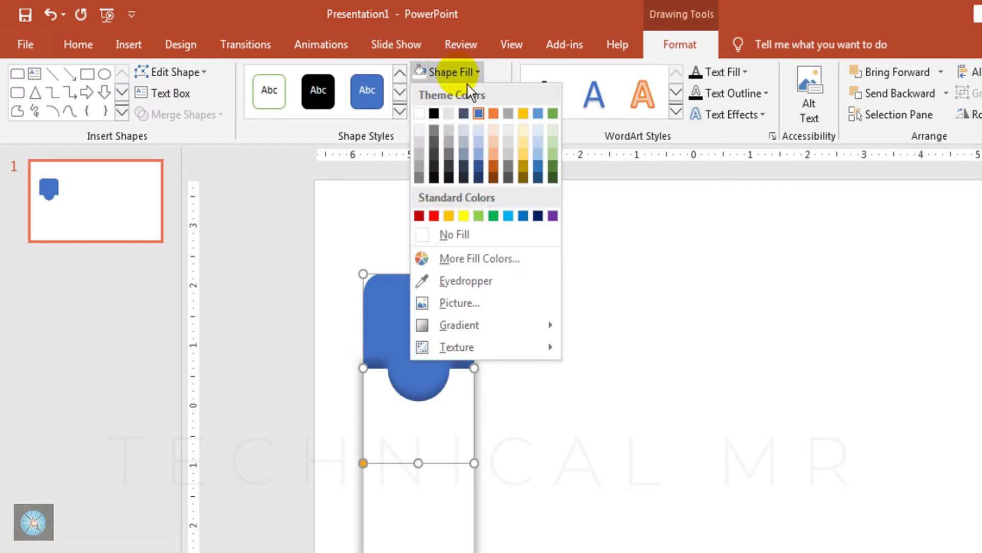
left_click(508, 215)
left_click(574, 379)
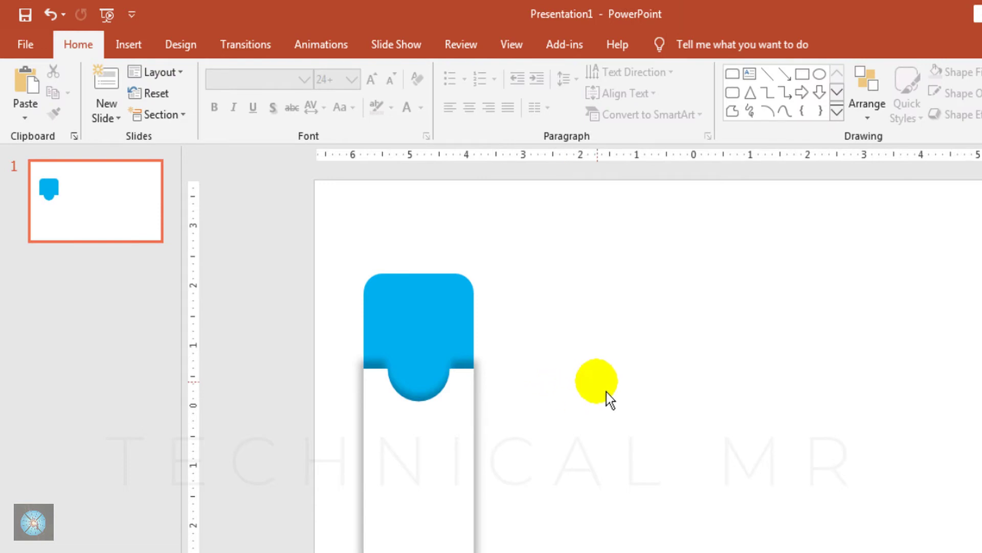
Add a 'Titulo 1' text box on the header, 28 pt, centred and white
left_click(129, 44)
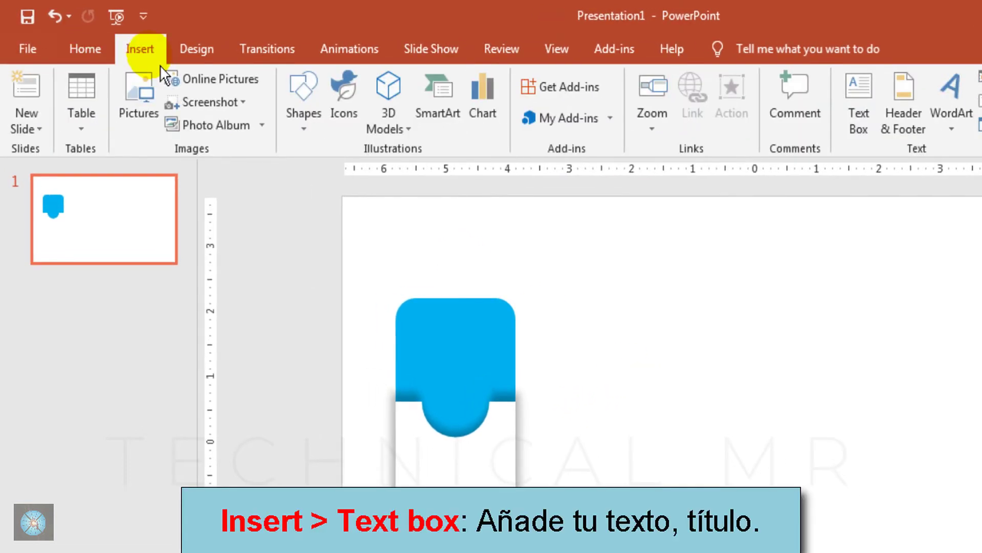
left_click(870, 123)
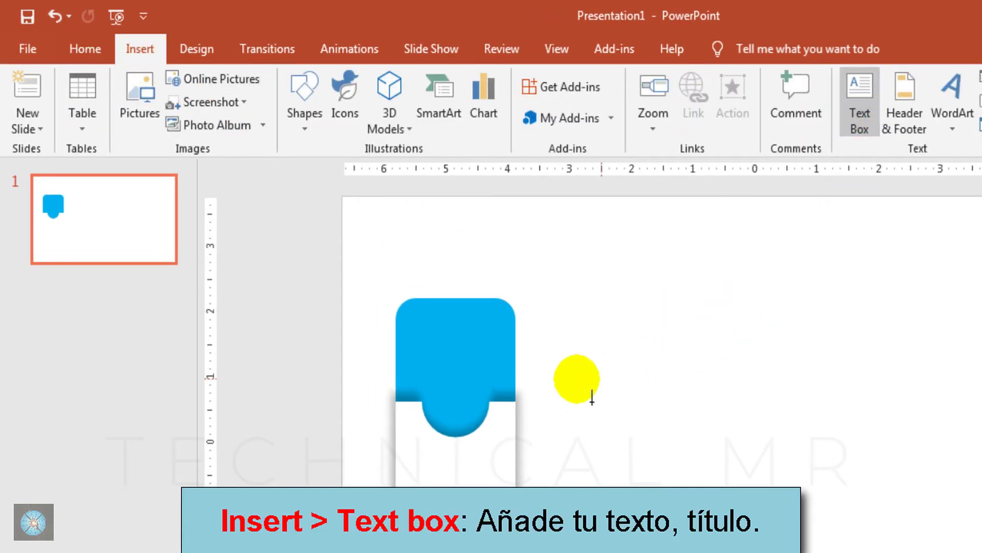
left_click_drag(406, 315, 494, 362)
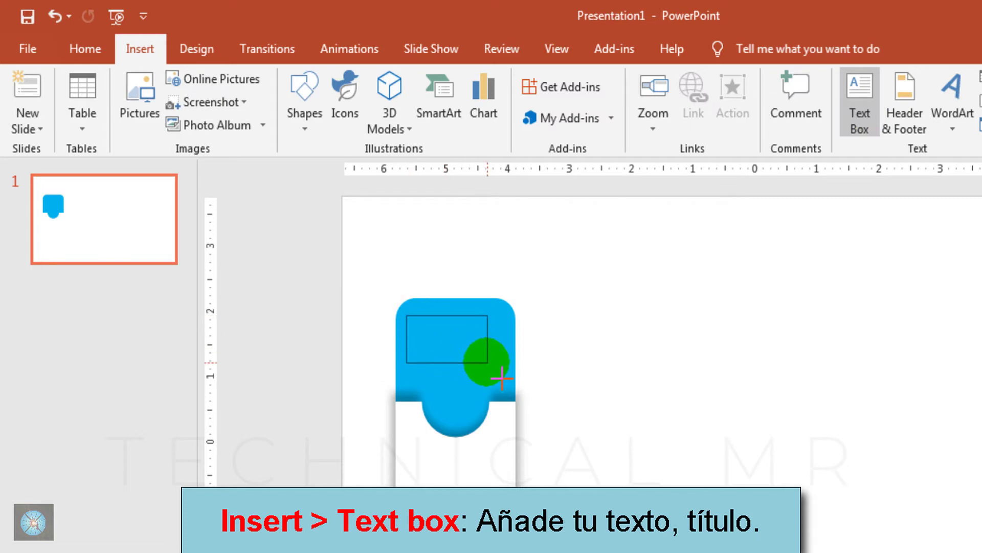
key("alt+Tab")
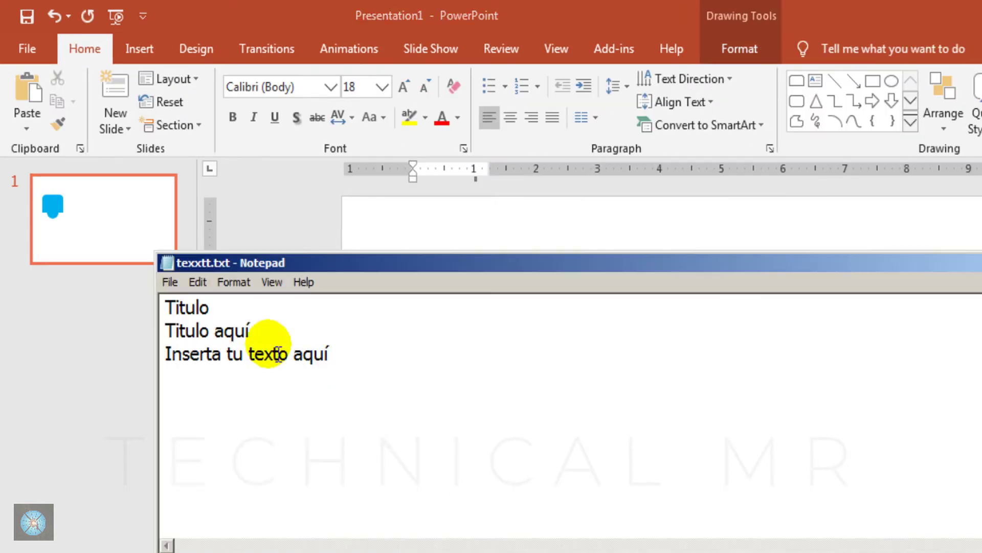
double_click(185, 306)
key("ctrl+c")
left_click(517, 26)
key("ctrl+v")
type("1")
key("ctrl+a")
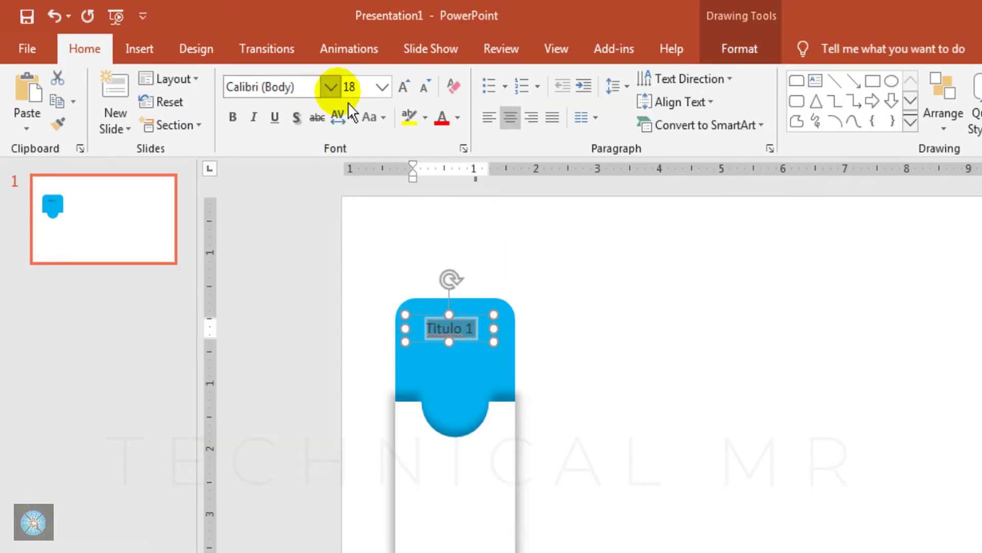
left_click(418, 95)
left_click(418, 96)
left_click(418, 95)
key("ctrl+e")
left_click(457, 117)
left_click(450, 159)
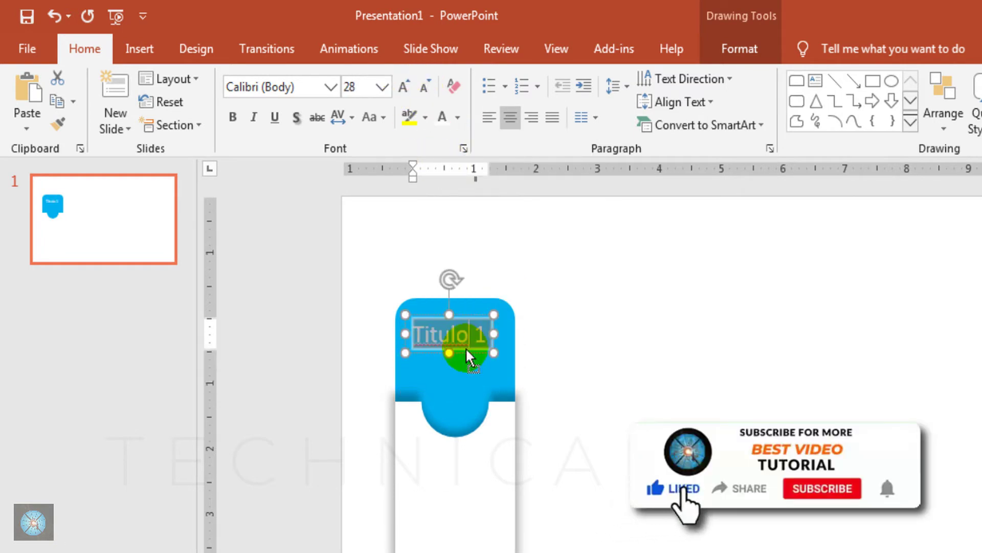
left_click(465, 348)
left_click(568, 371)
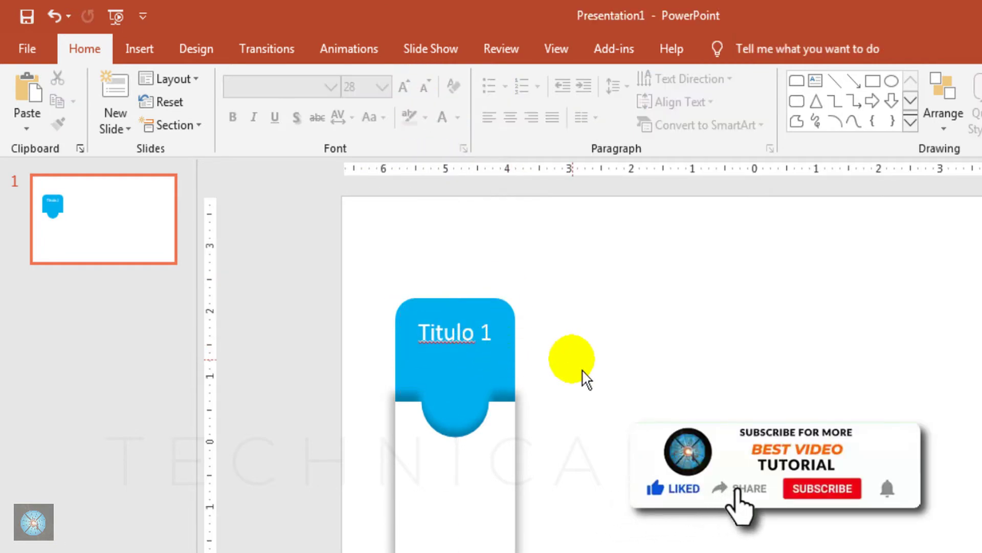
Add a white 'Inserta tu texto aquí' text box inside the blue header
left_click(139, 49)
left_click_drag(435, 402, 499, 387)
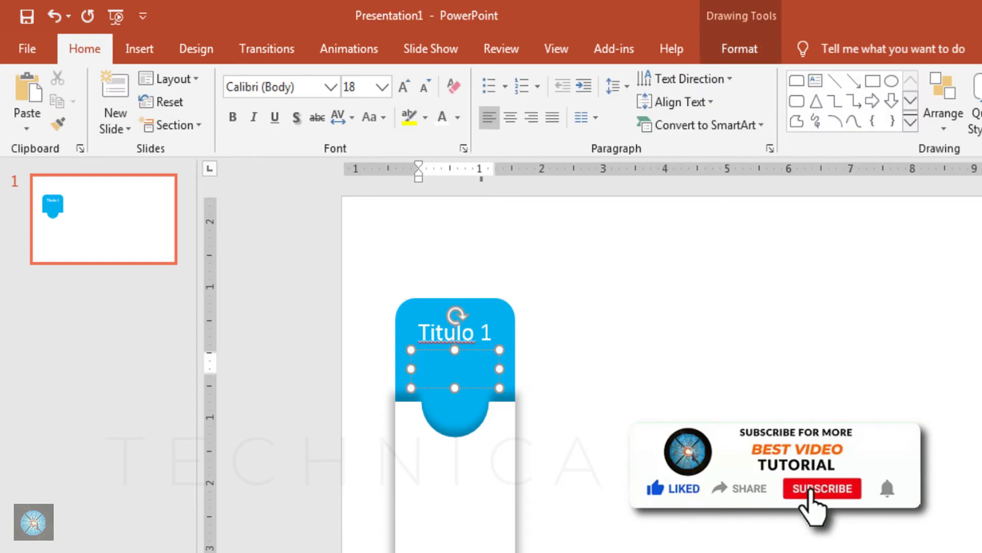
key("ctrl+v")
key("ctrl+a")
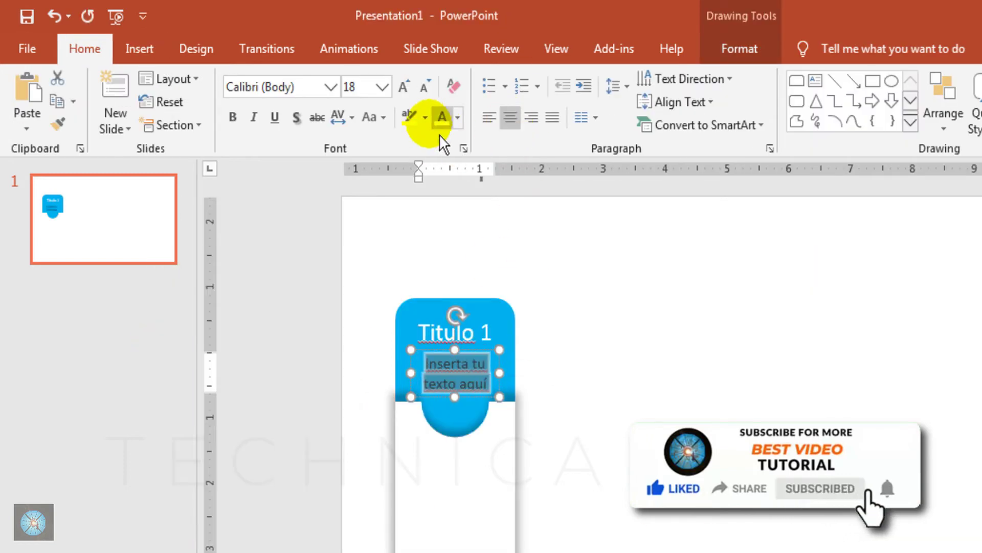
left_click(442, 117)
left_click(588, 396)
left_click_drag(373, 266, 550, 404)
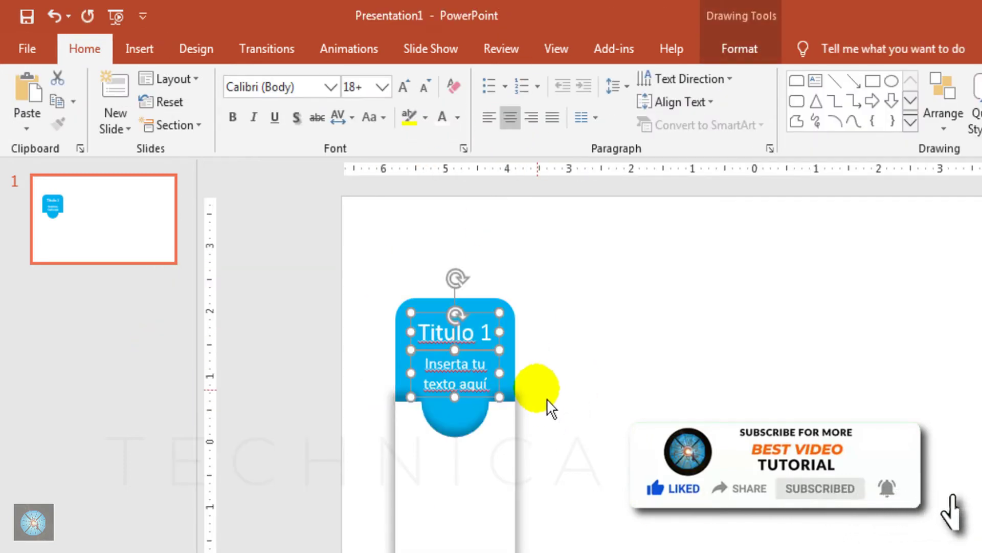
left_click(448, 327)
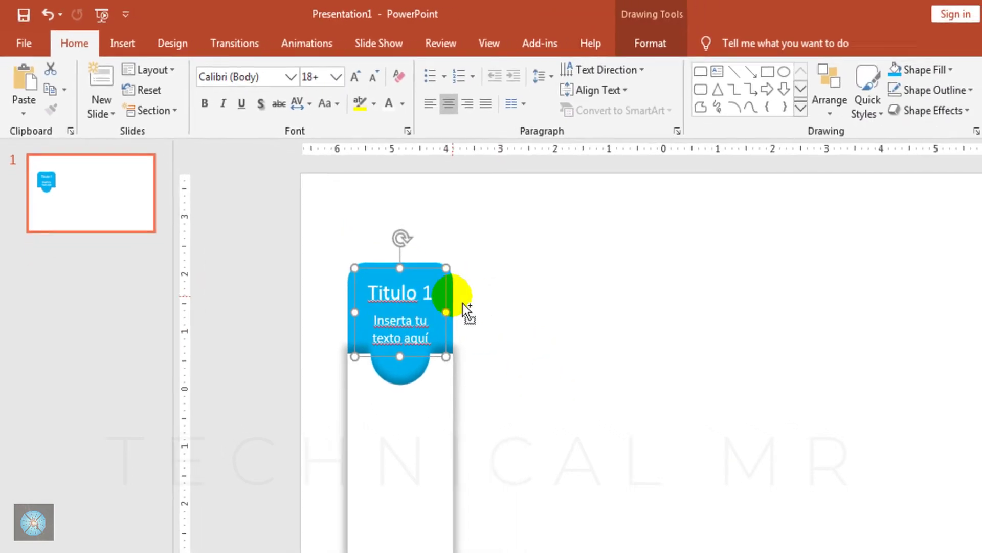
Stretch the blue header further down and send it behind the white card
left_click_drag(463, 303, 447, 293)
left_click(502, 305)
left_click(439, 279)
right_click(439, 279)
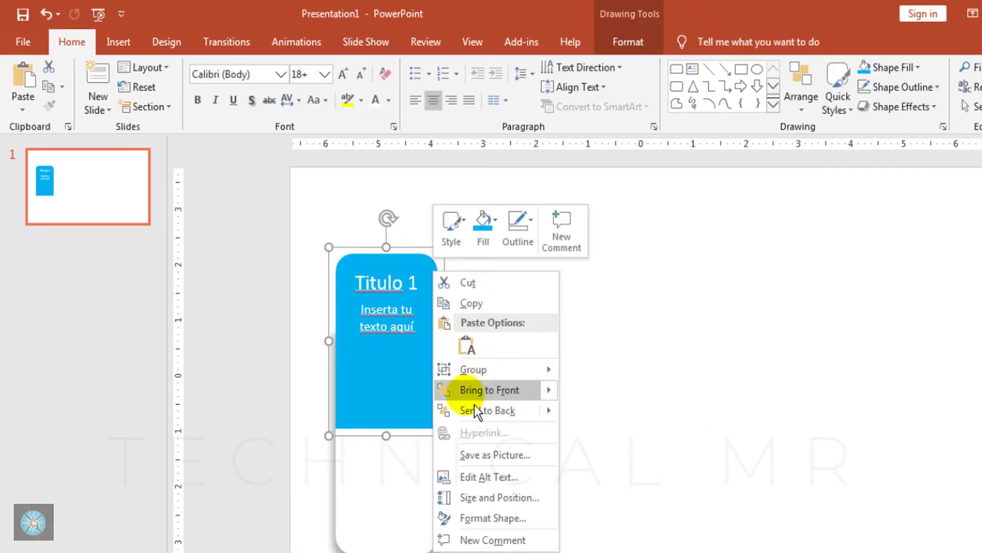
left_click(471, 406)
Add a 'TITULO' text box in the white card: 32 pt, bold, centred, light blue
left_click(118, 41)
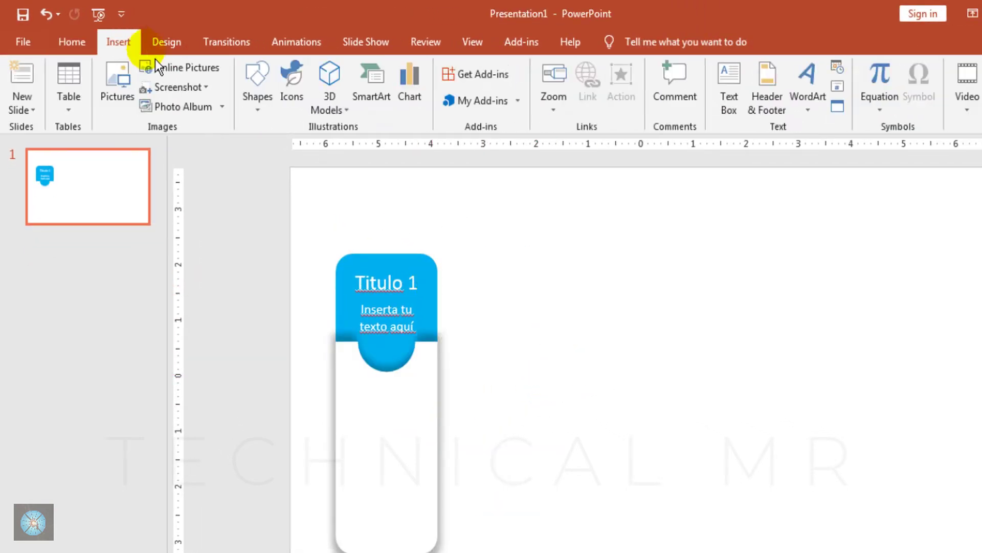
left_click(732, 84)
left_click_drag(349, 388, 424, 429)
type("TITULO")
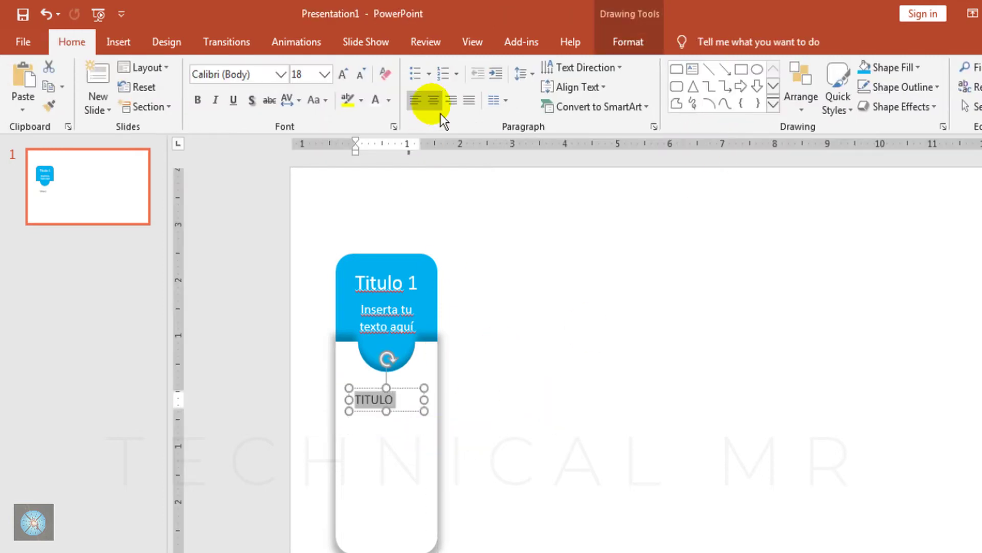
left_click(349, 81)
left_click(349, 81)
left_click(349, 81)
left_click(349, 82)
left_click_drag(430, 422, 439, 404)
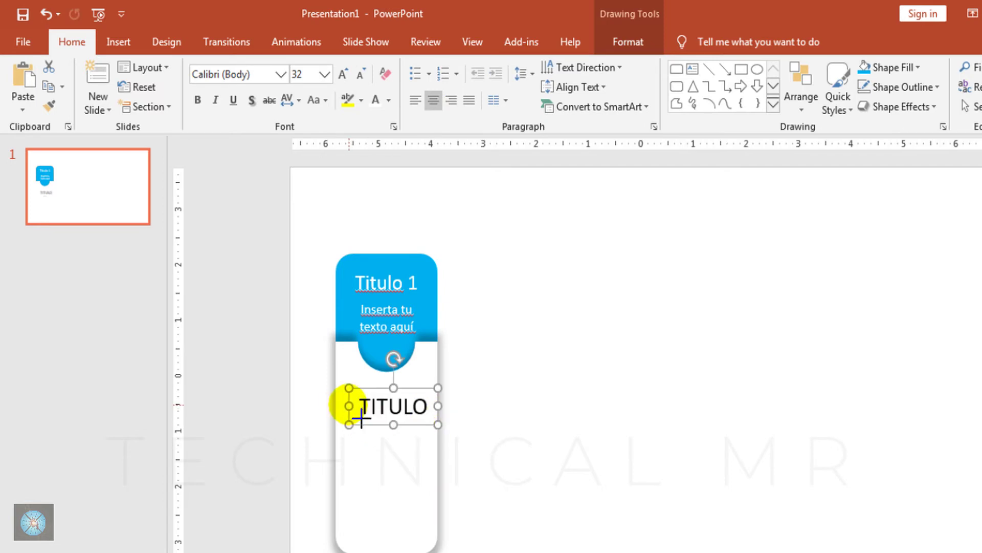
left_click_drag(348, 404, 335, 405)
left_click(414, 433)
left_click(408, 422)
left_click(198, 100)
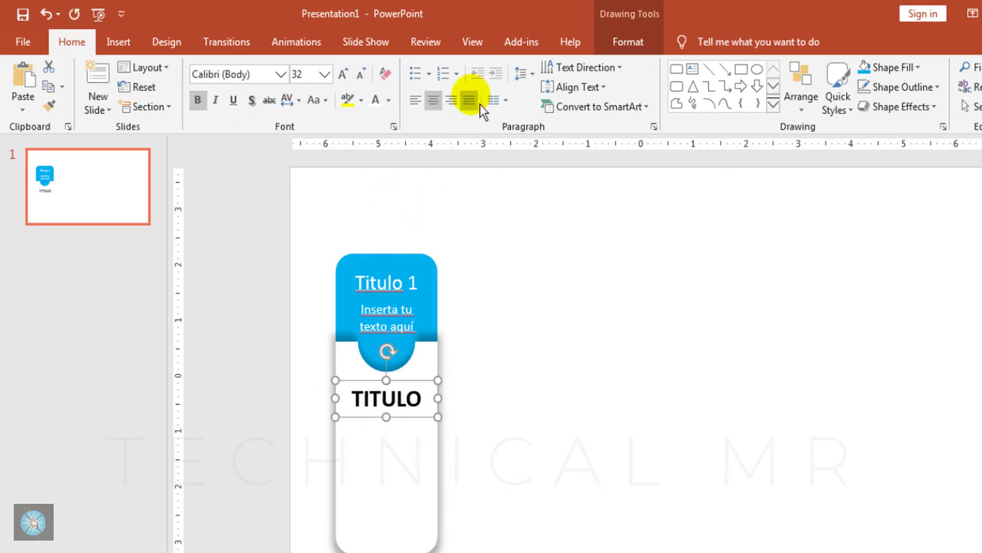
left_click(389, 100)
left_click(457, 233)
left_click(533, 349)
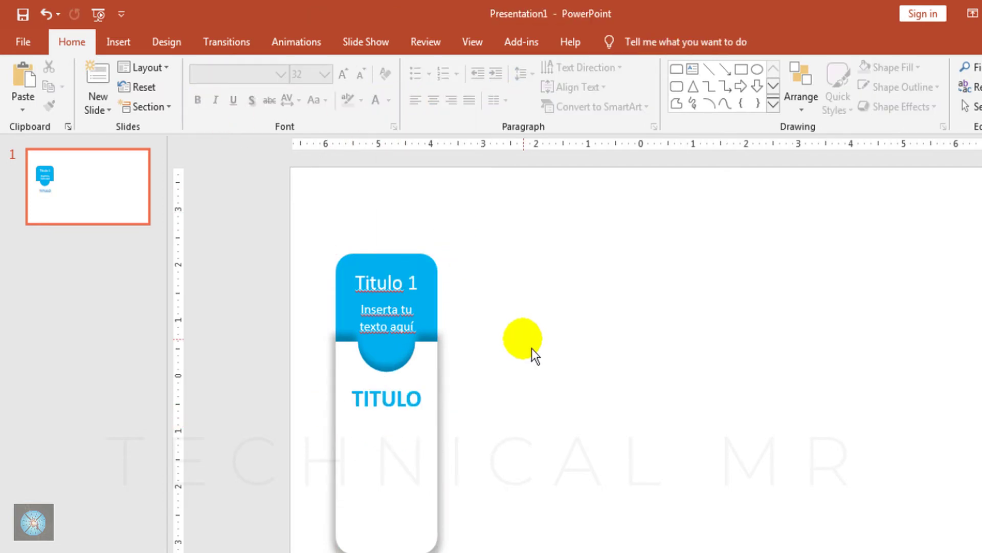
Add a text box below TITULO containing 'Inserta tu texto aquí'
left_click(118, 42)
left_click(730, 87)
left_click_drag(349, 417, 445, 468)
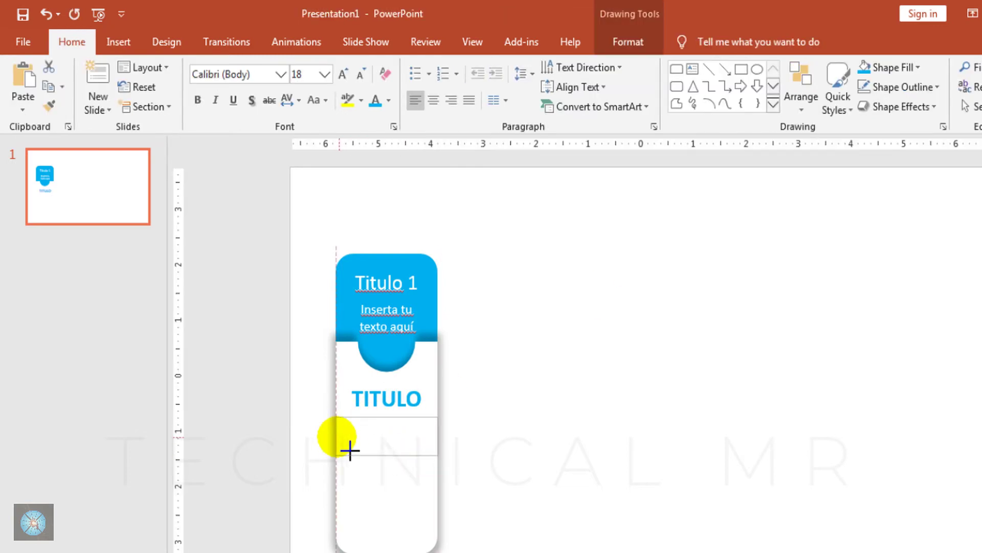
key("alt+Tab")
key("ctrl+c")
key("alt+Tab")
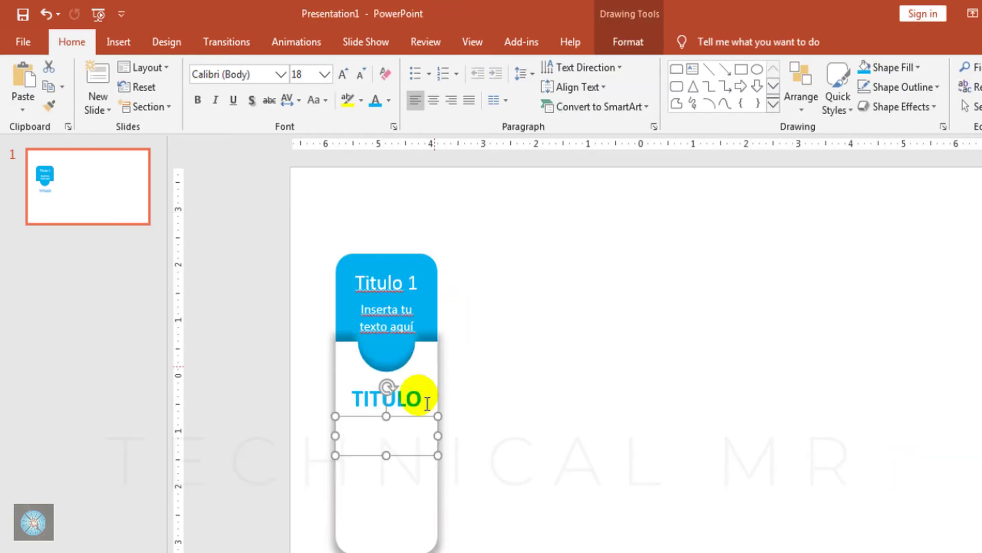
key("ctrl+v")
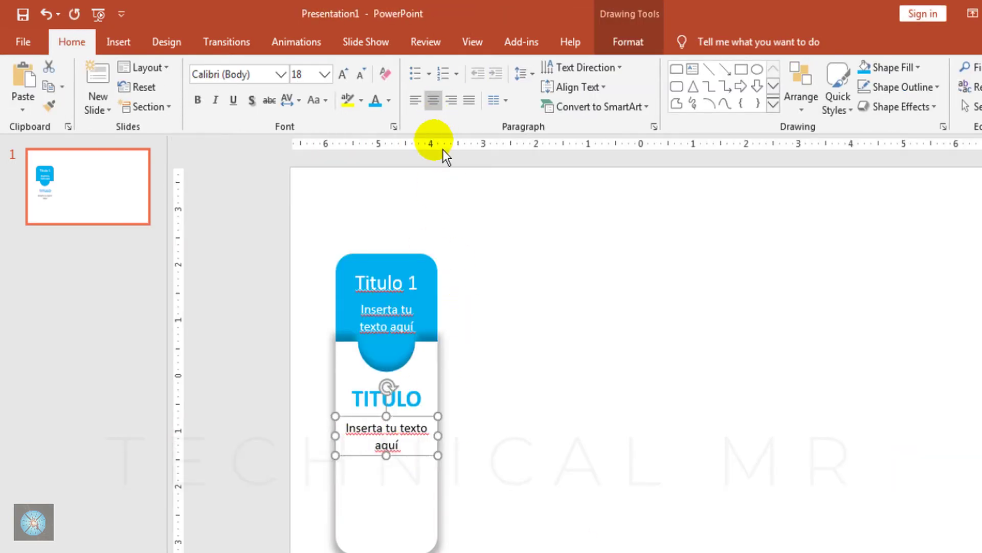
left_click(516, 353)
Insert the presentation-chart icon, move it to the card's bottom and colour it blue
left_click(131, 49)
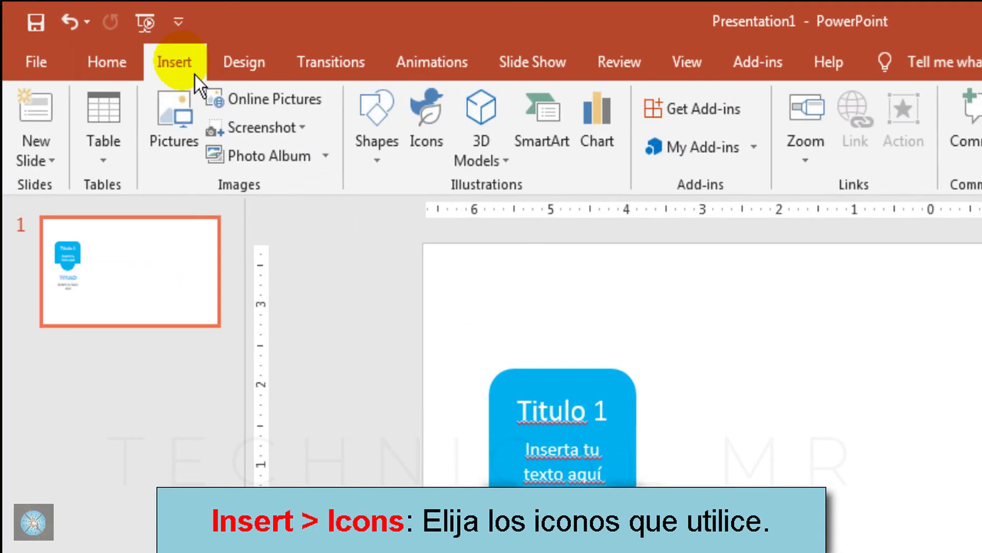
left_click(426, 118)
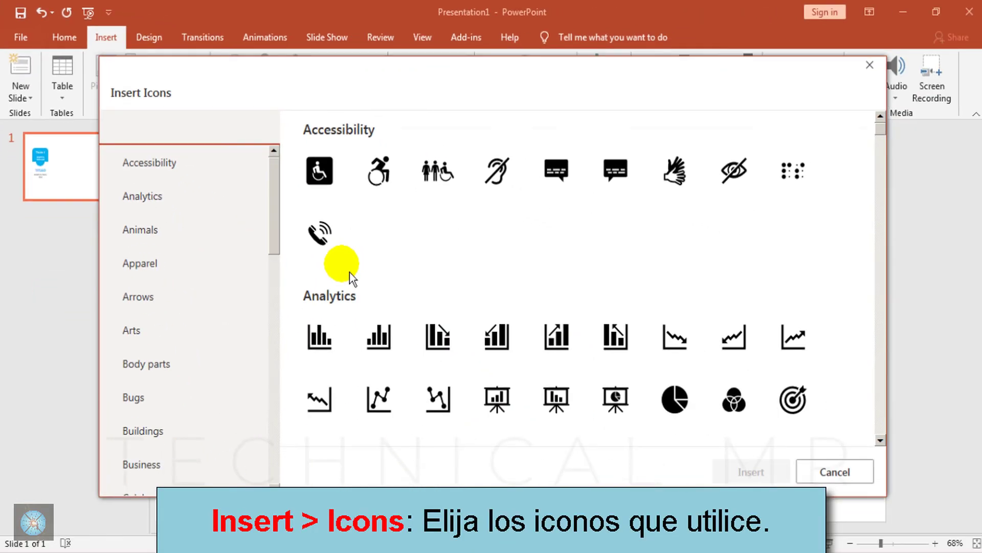
mouse_move(497, 399)
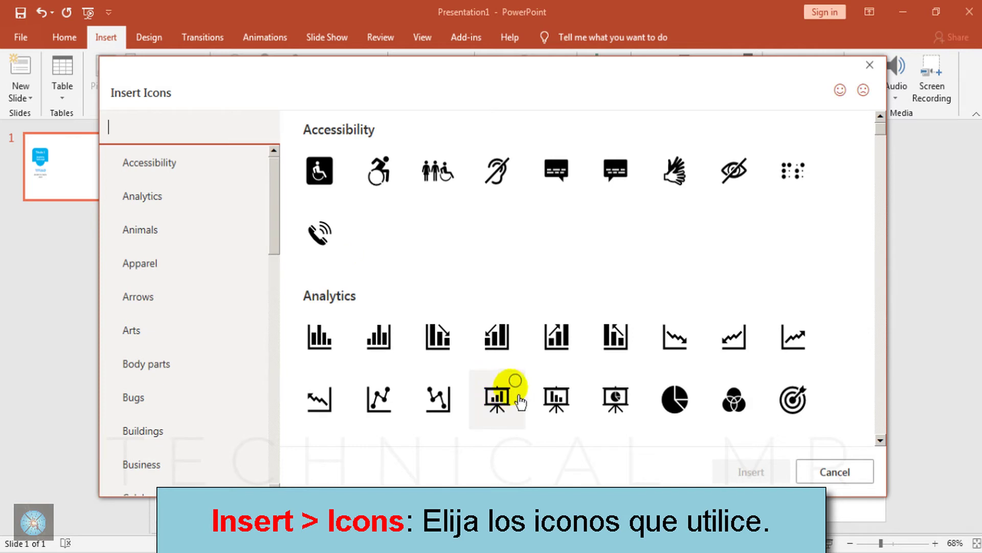
left_click(518, 394)
left_click(752, 473)
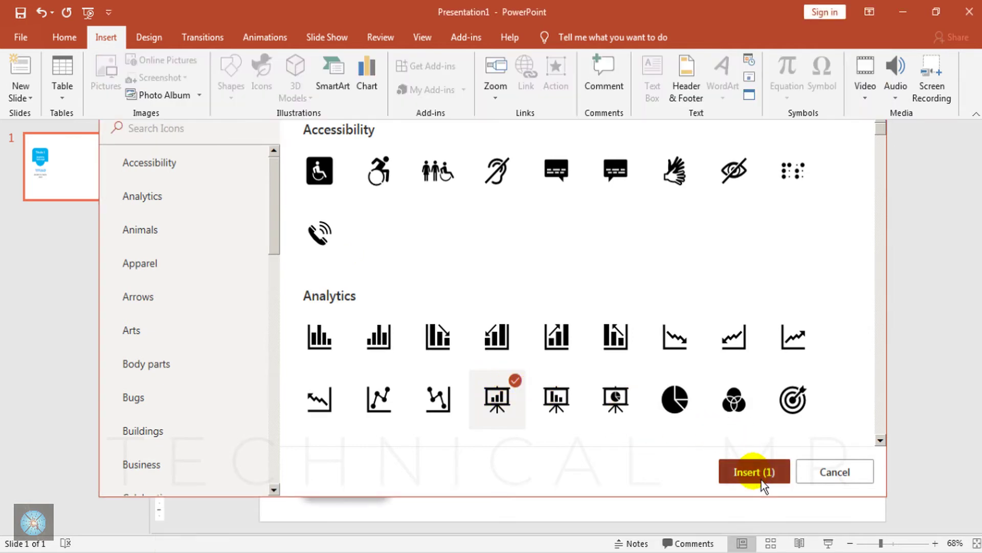
left_click_drag(578, 334, 347, 438)
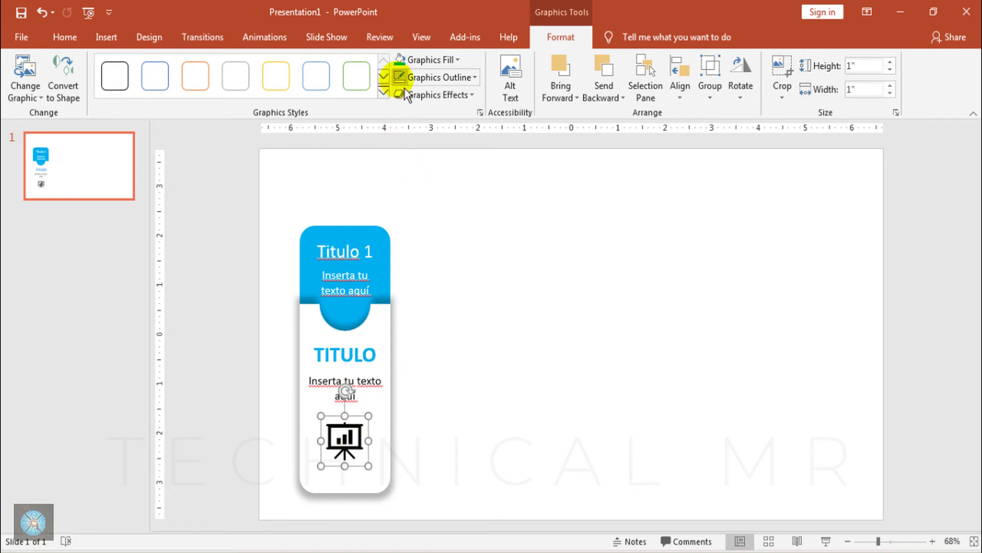
left_click(402, 63)
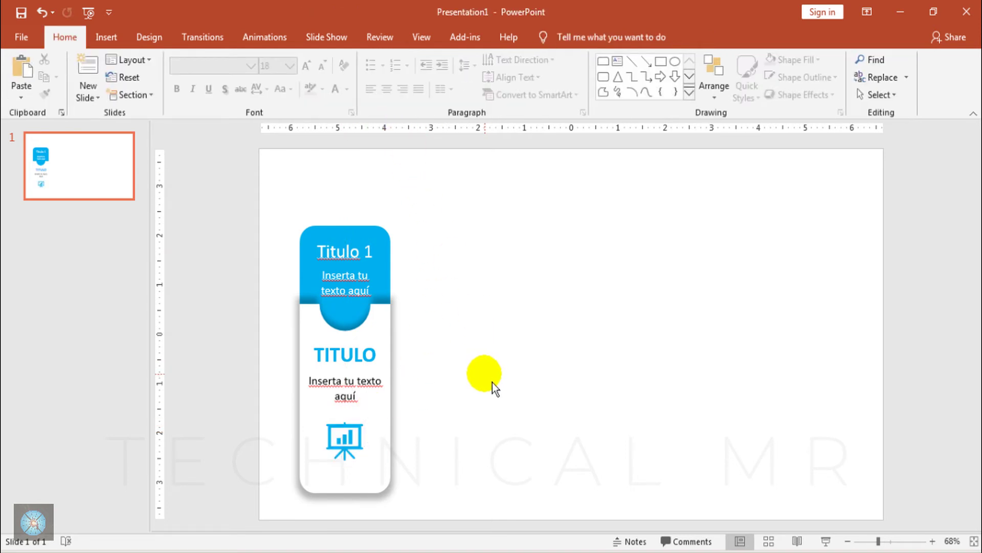
Open the Animation Pane and give the white card a Float In entrance
left_click(279, 38)
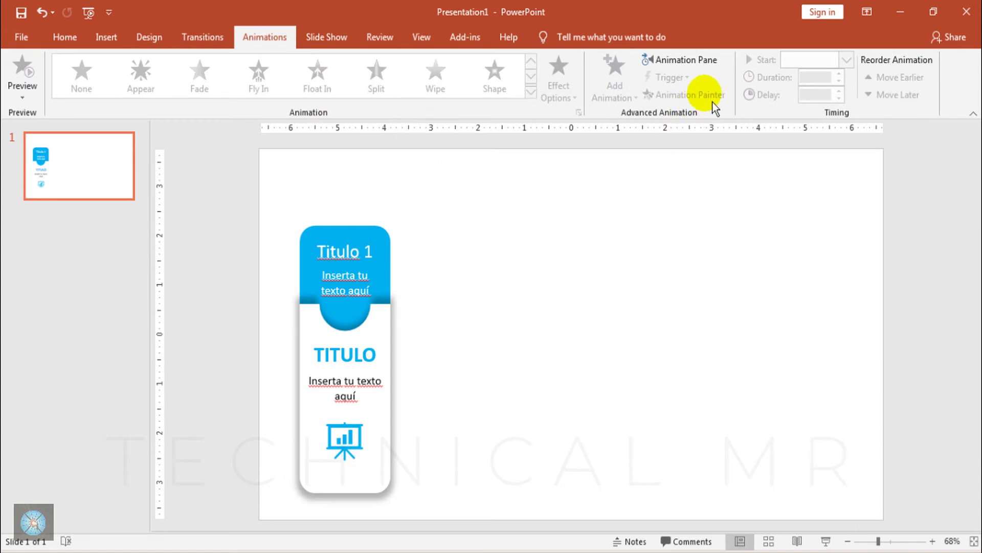
left_click(716, 64)
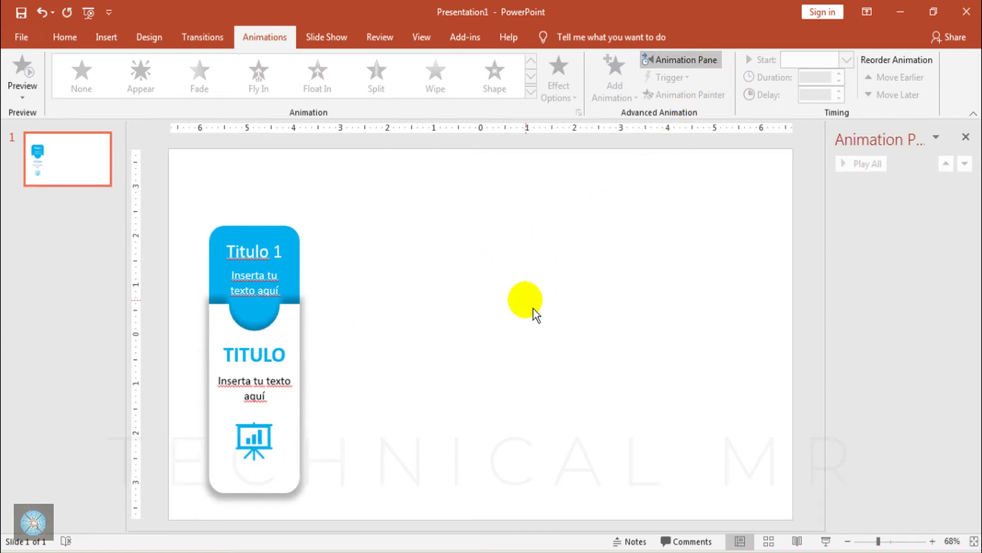
left_click(301, 420)
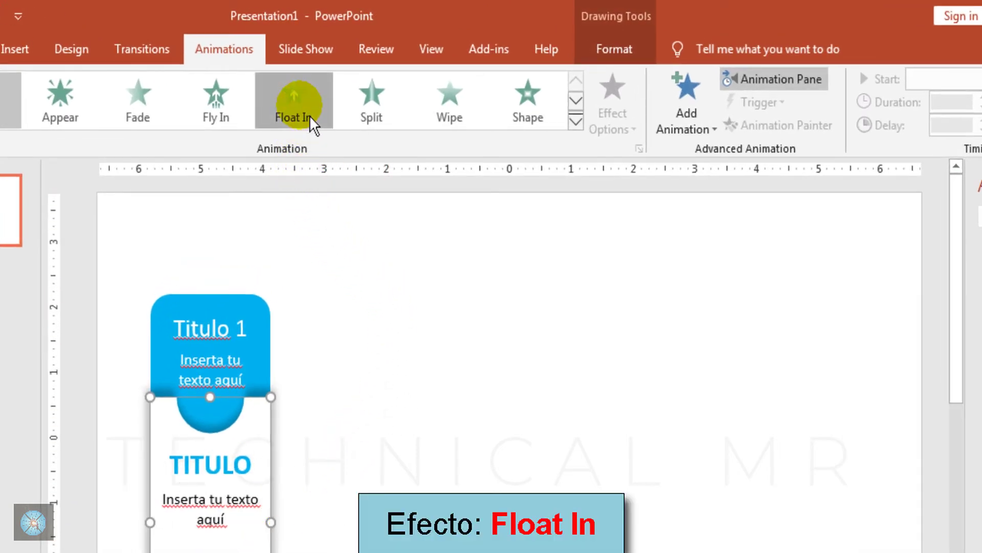
left_click(309, 115)
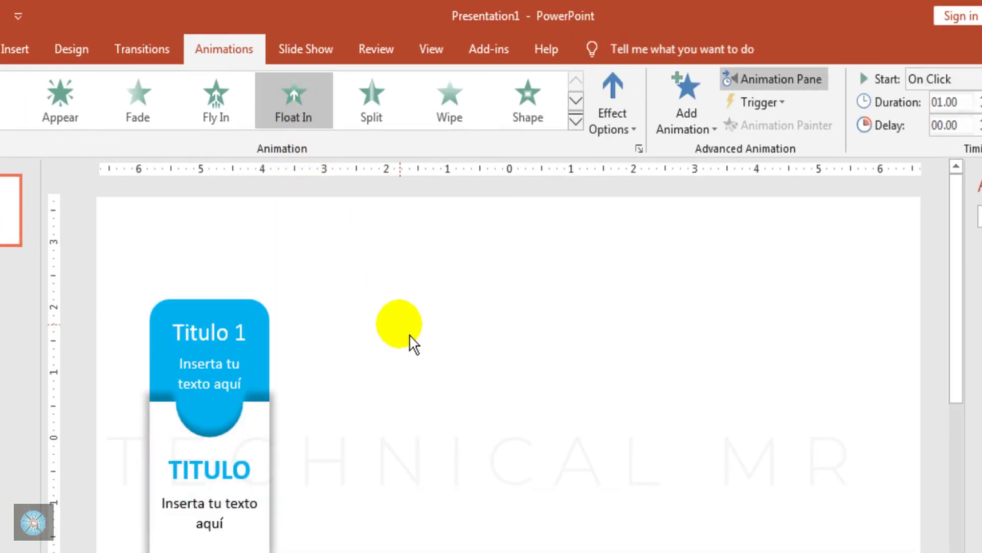
Give the header group a Float In entrance starting After Previous
left_click(278, 331)
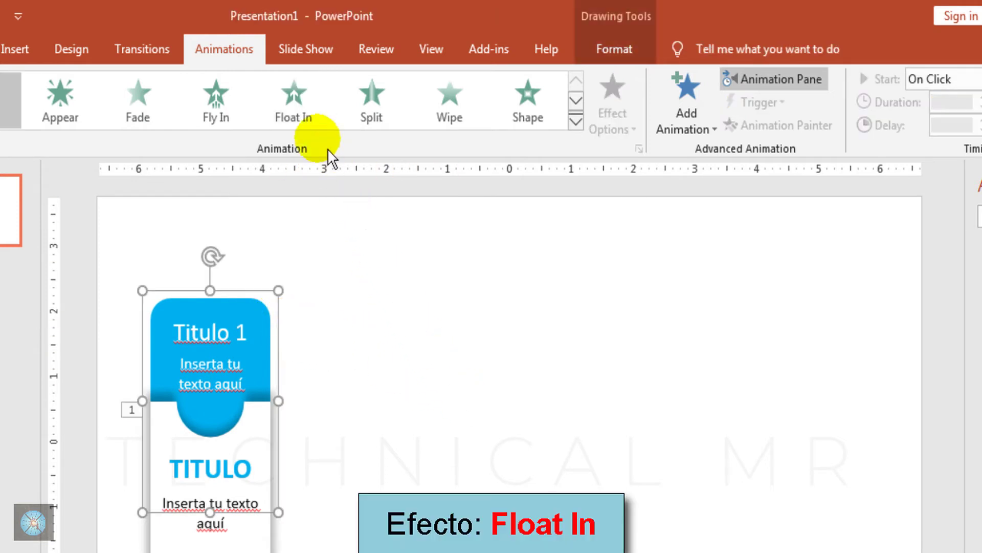
left_click(319, 113)
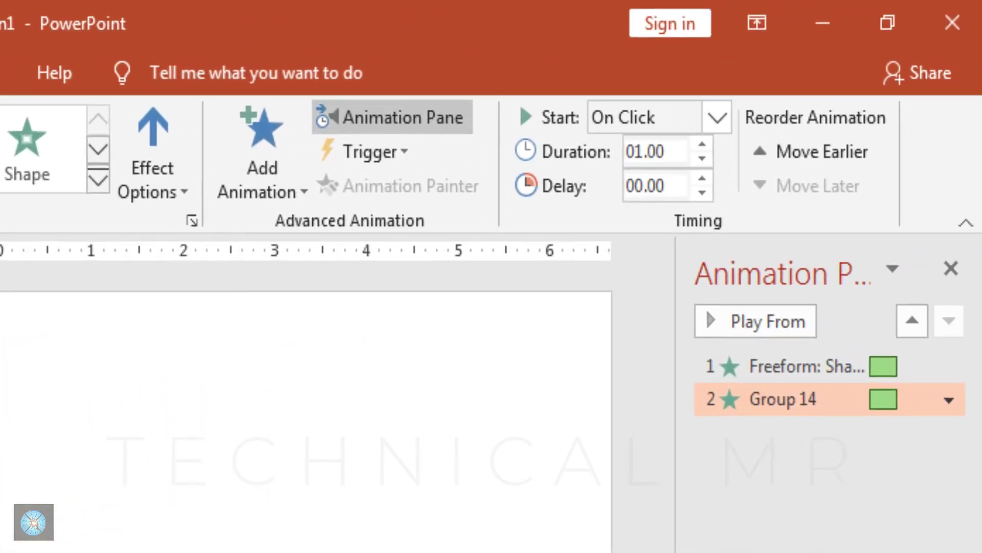
left_click(716, 118)
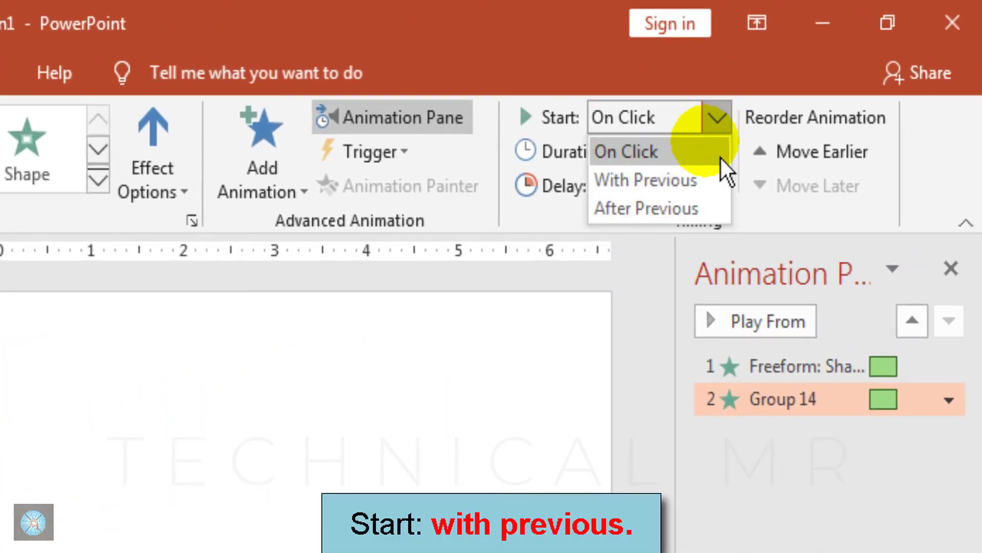
left_click(687, 219)
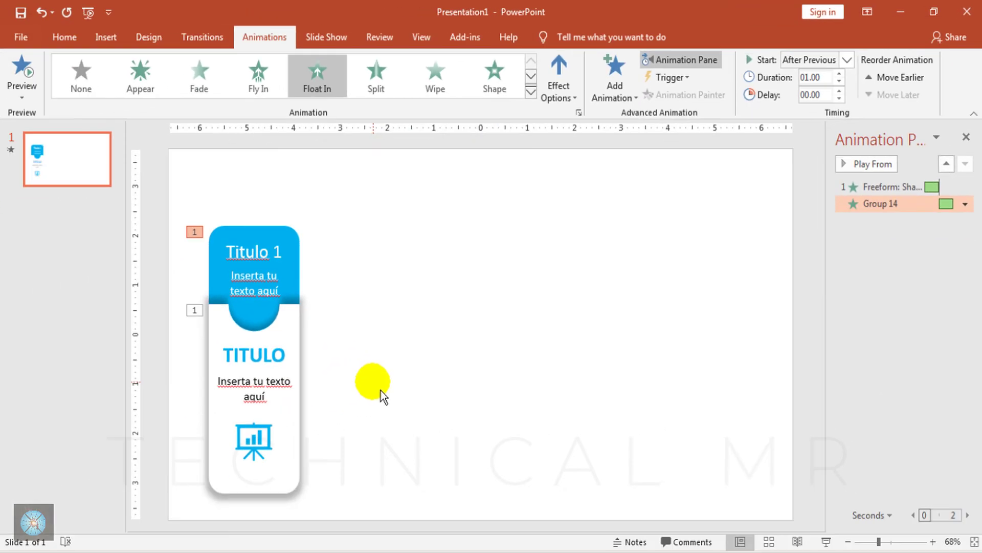
Apply the Zoom entrance effect to the TITULO heading, body text and chart icon
left_click(295, 355)
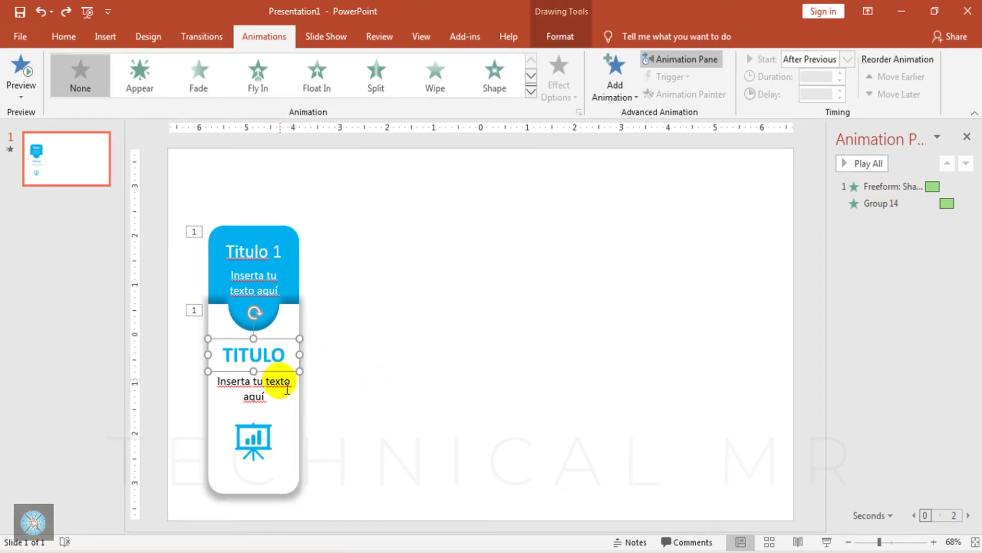
left_click(279, 442, "shift")
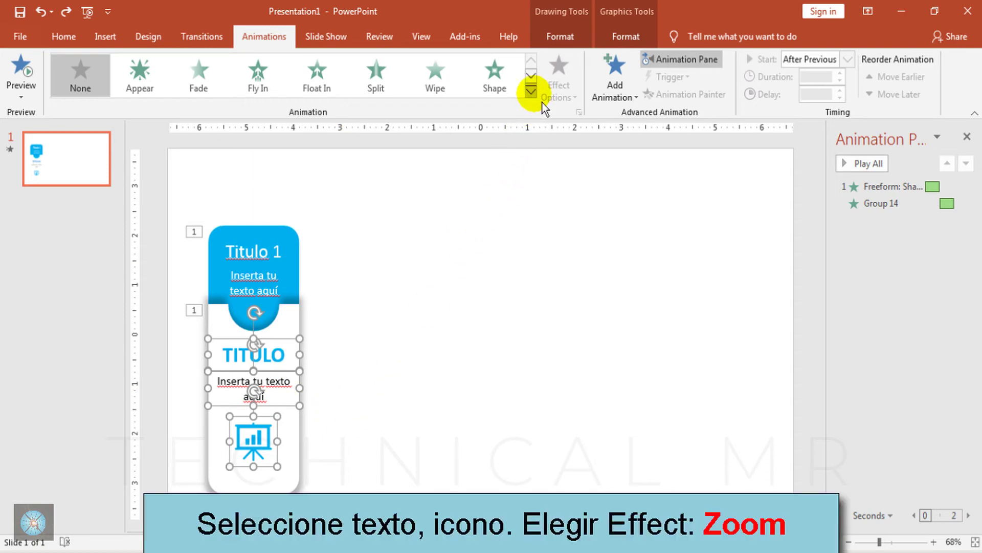
left_click(532, 92)
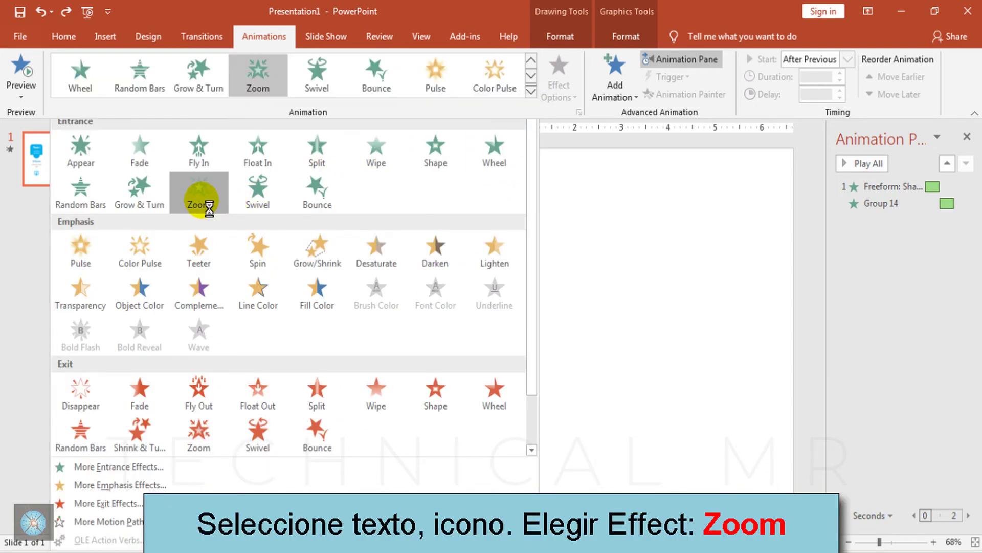
left_click(207, 202)
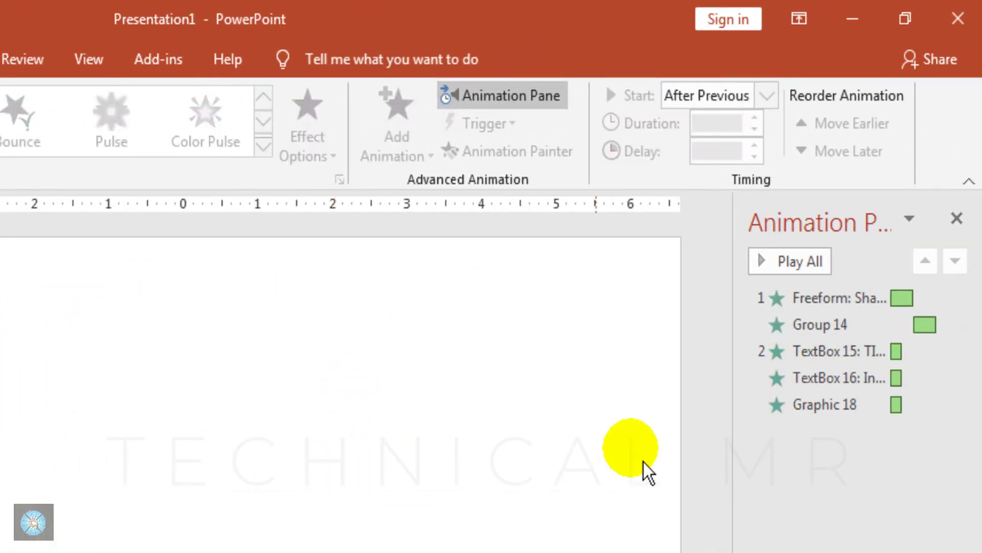
Set the TextBox 15 animation to start With Previous and preview the card's entrance
left_click(825, 382)
left_click(870, 353)
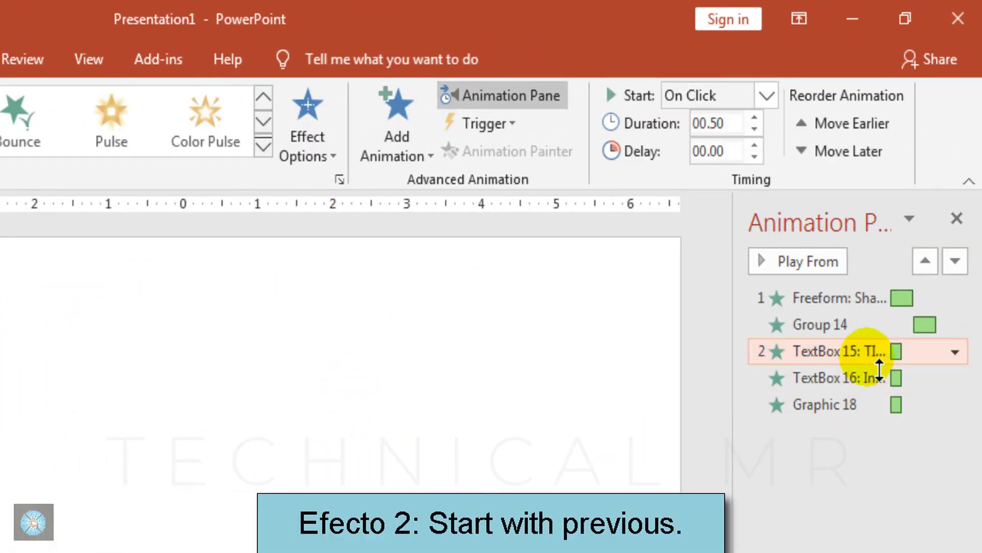
left_click(775, 104)
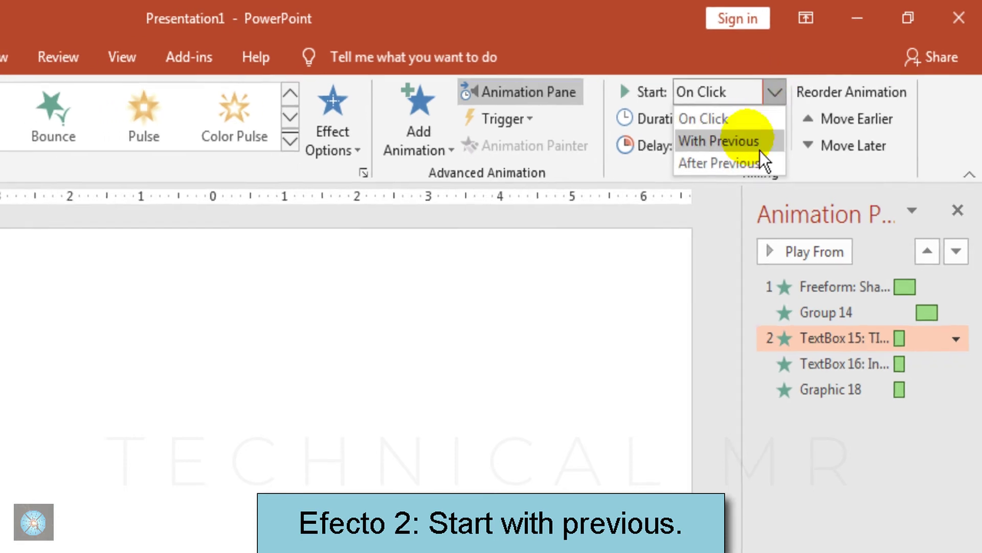
left_click(737, 162)
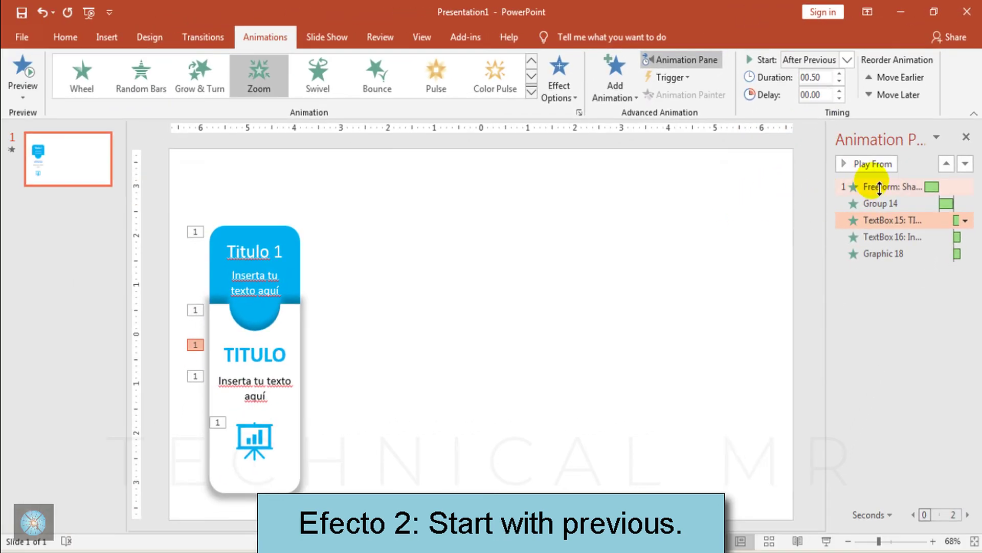
left_click(880, 187)
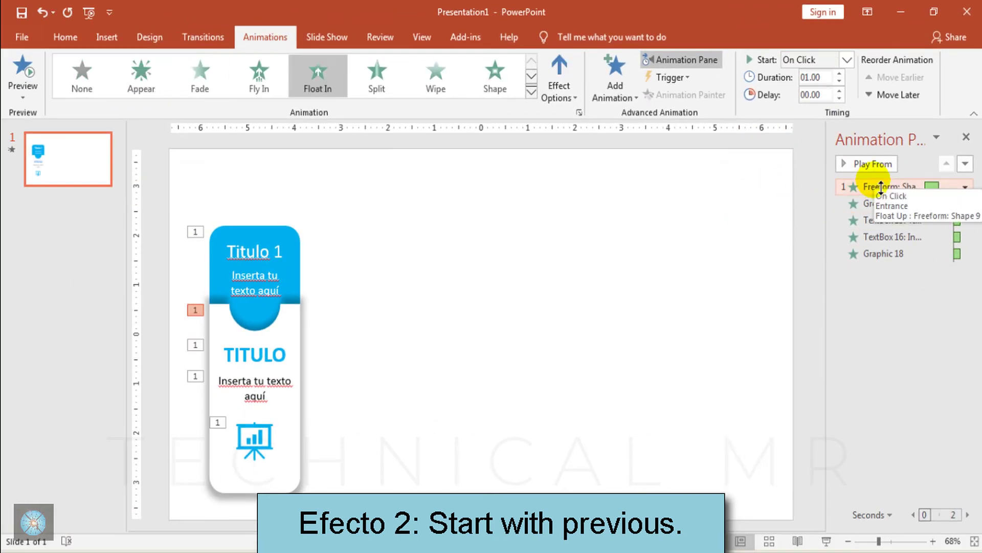
left_click(883, 168)
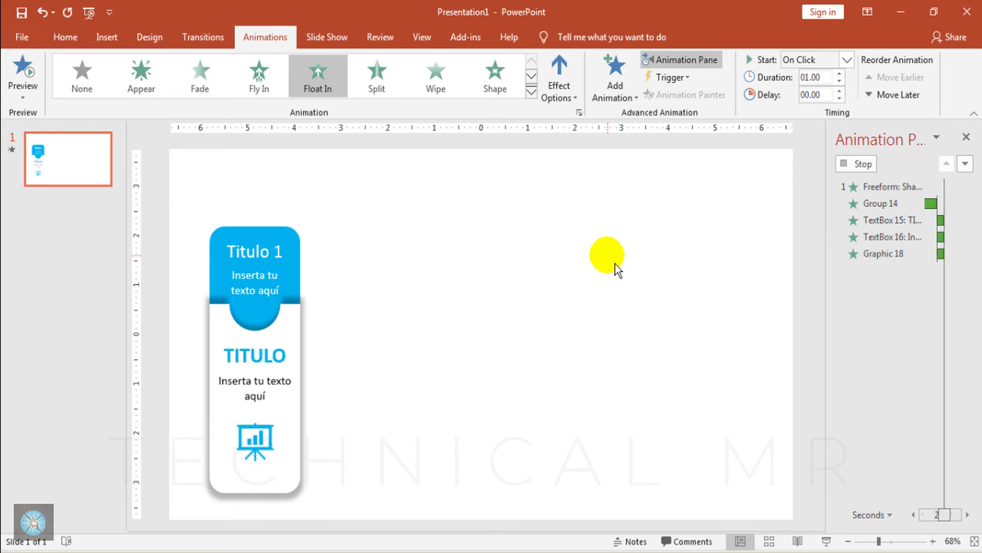
left_click(616, 263)
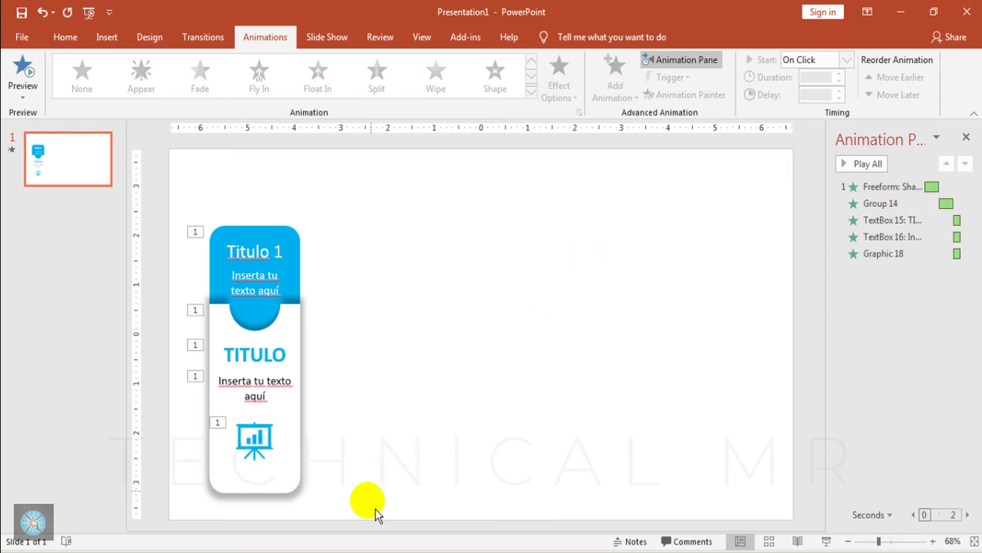
Duplicate the animated card with Ctrl+D into four cards placed in a row
left_click_drag(362, 517, 143, 154)
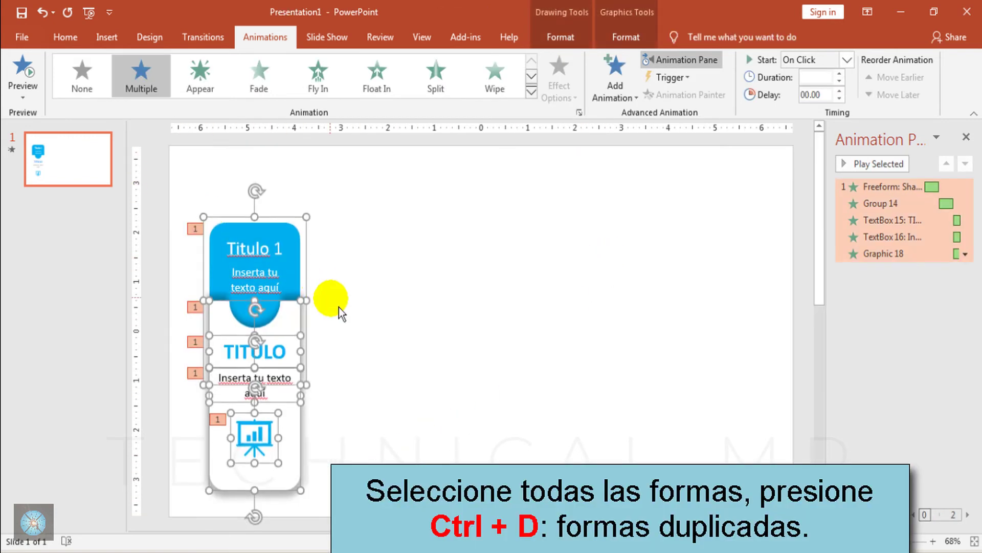
key("ctrl+d")
mouse_move(295, 332)
left_mouse_down()
mouse_move(430, 323)
mouse_move(412, 324)
left_mouse_up()
key("ctrl+d")
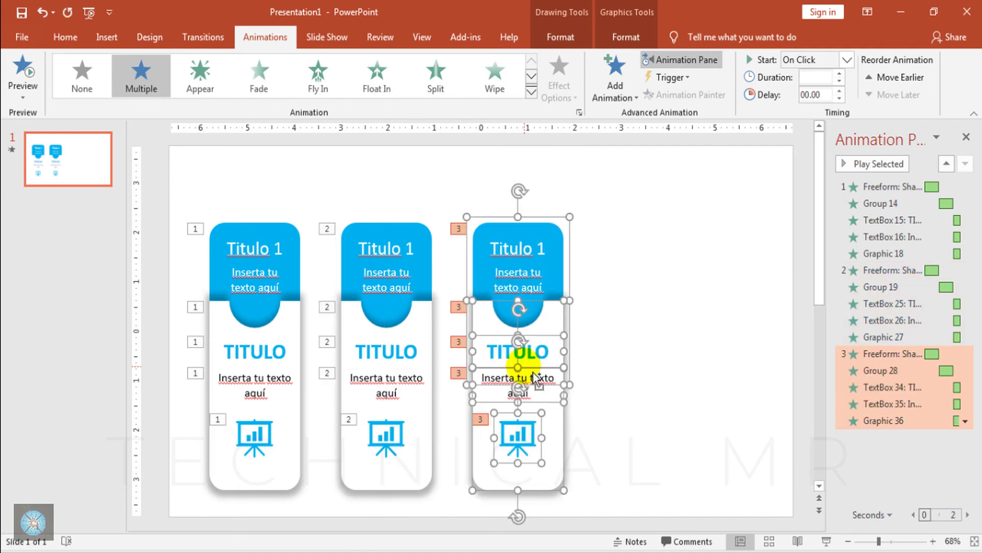
key("ctrl+d")
Select all four cards and centre them on the slide
left_click(759, 461)
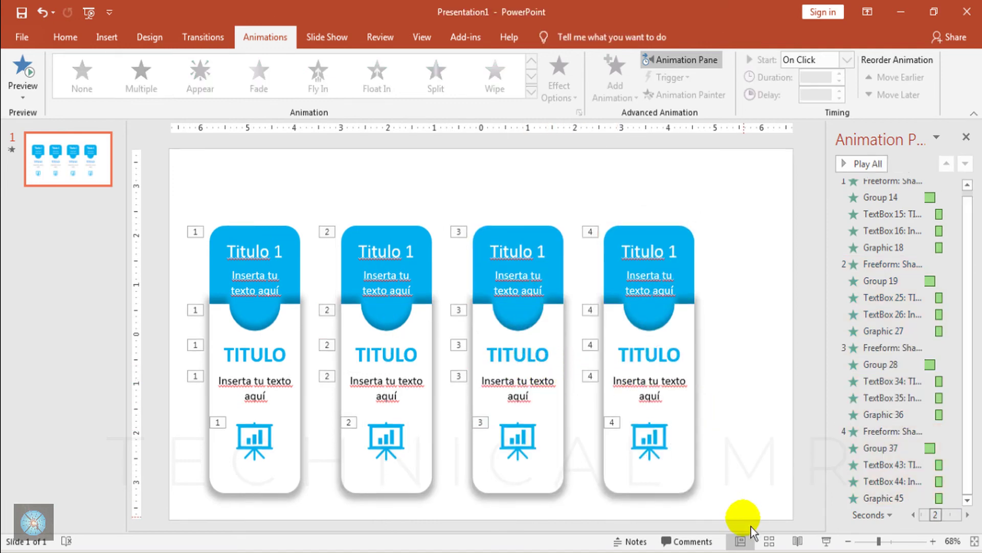
left_click_drag(743, 519, 153, 172)
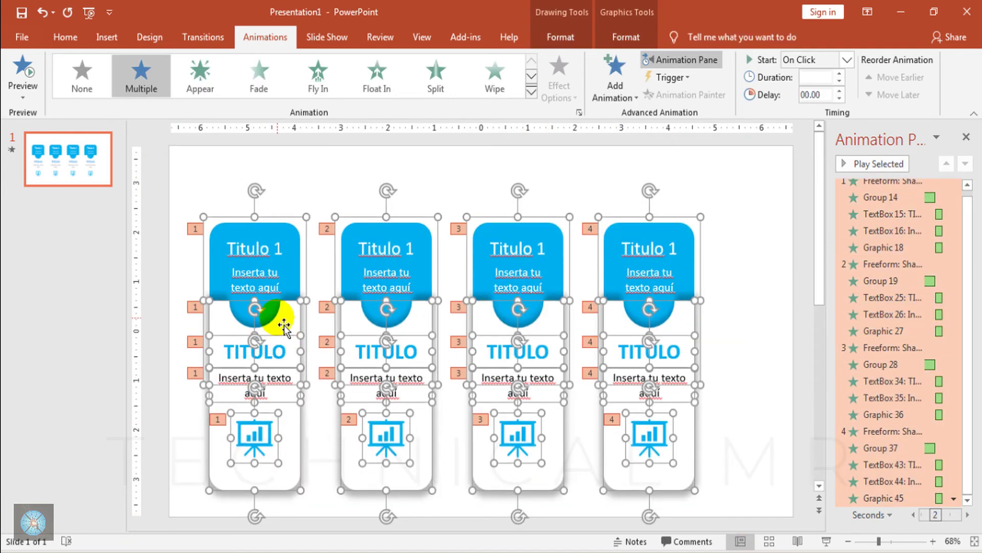
left_click_drag(273, 349, 326, 320)
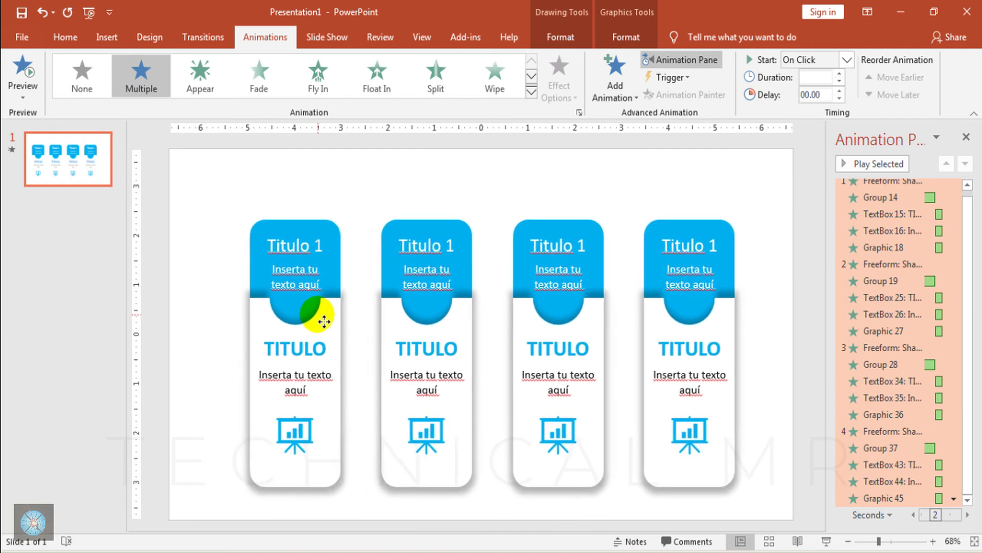
left_click_drag(326, 320, 319, 321)
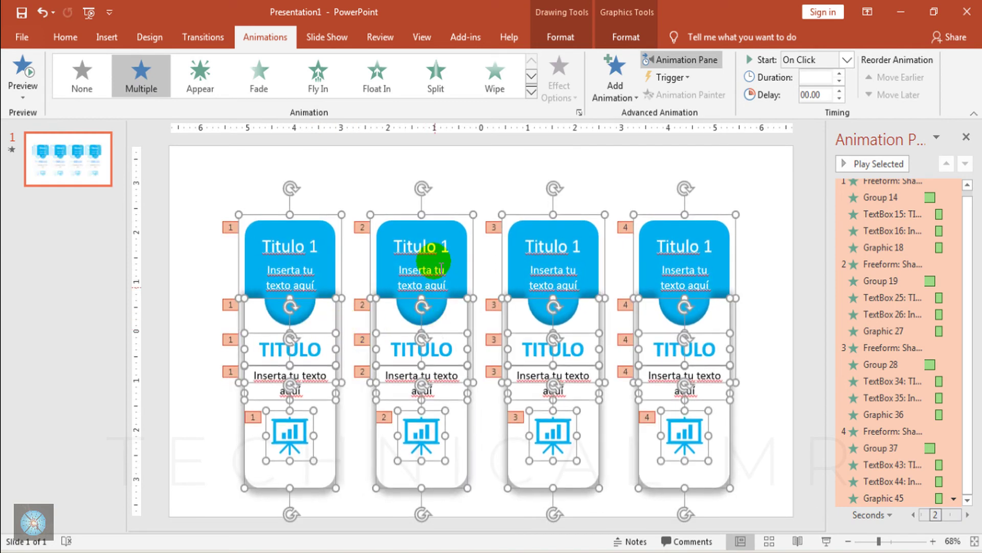
left_click(474, 178)
Colour the second card's top, heading and chart icon red and retitle it 'Titulo 2'
left_click(465, 241)
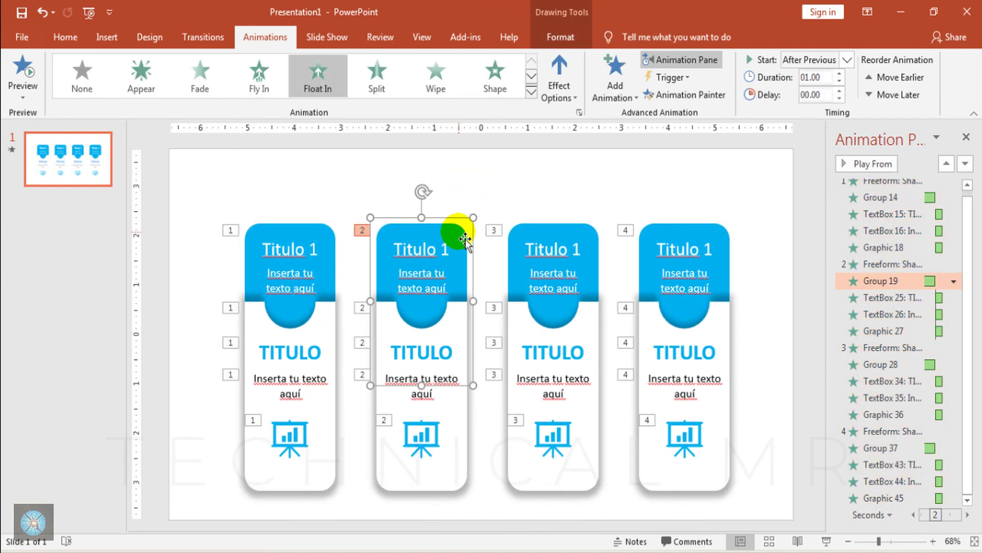
left_click(556, 45)
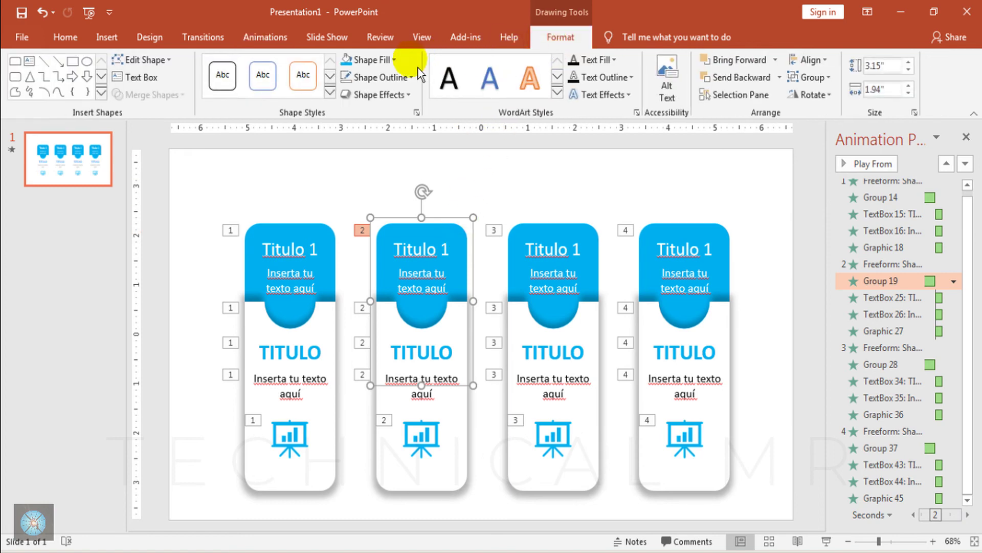
left_click(389, 59)
left_click(347, 178)
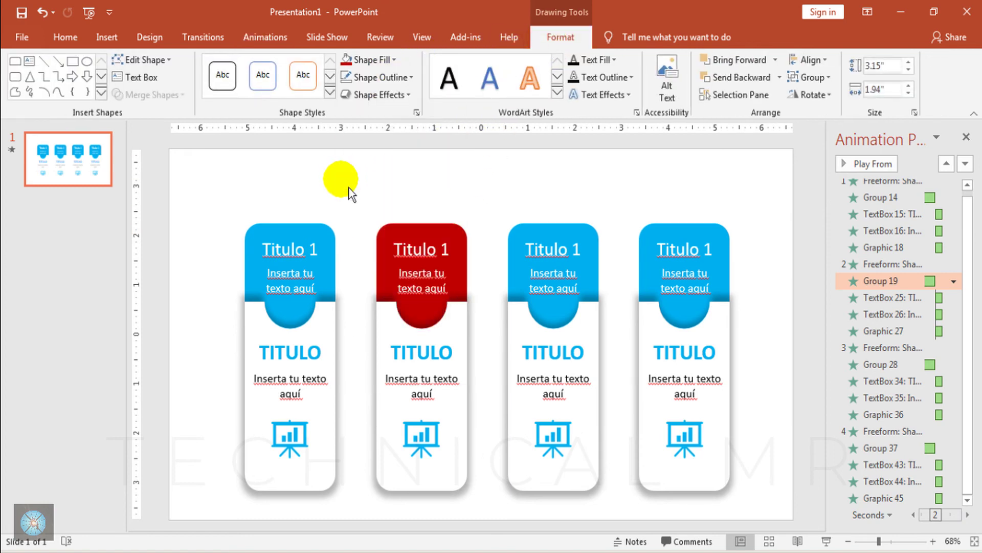
left_click(440, 348)
left_click(65, 37)
left_click(347, 89)
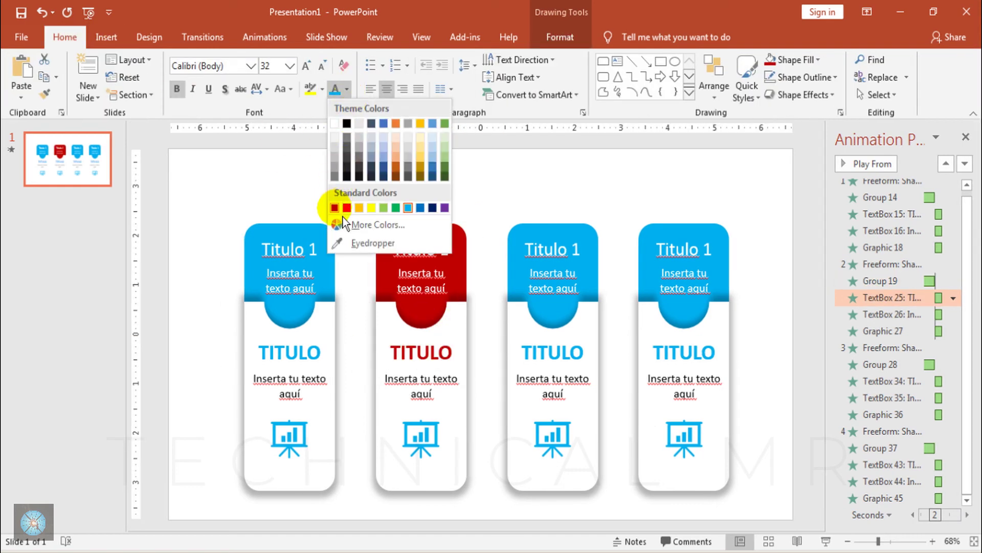
left_click(335, 207)
left_click(420, 437)
left_click(562, 37)
left_click(405, 59)
left_click(451, 249)
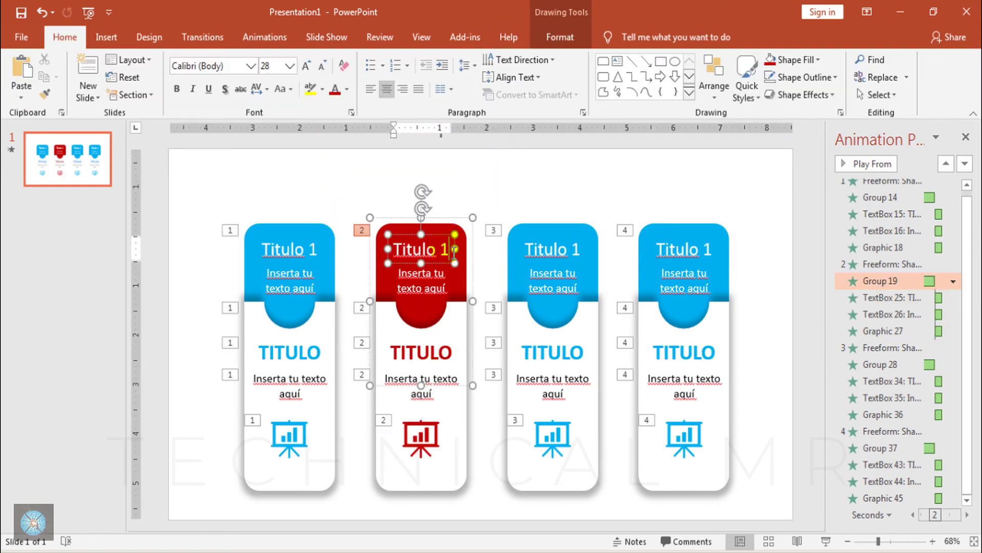
key("BackSpace")
type("2")
Colour the third card's top, heading and chart icon yellow and retitle it 'Titulo 3'
left_click(486, 241)
left_click(585, 235)
left_click(560, 37)
left_click(372, 59)
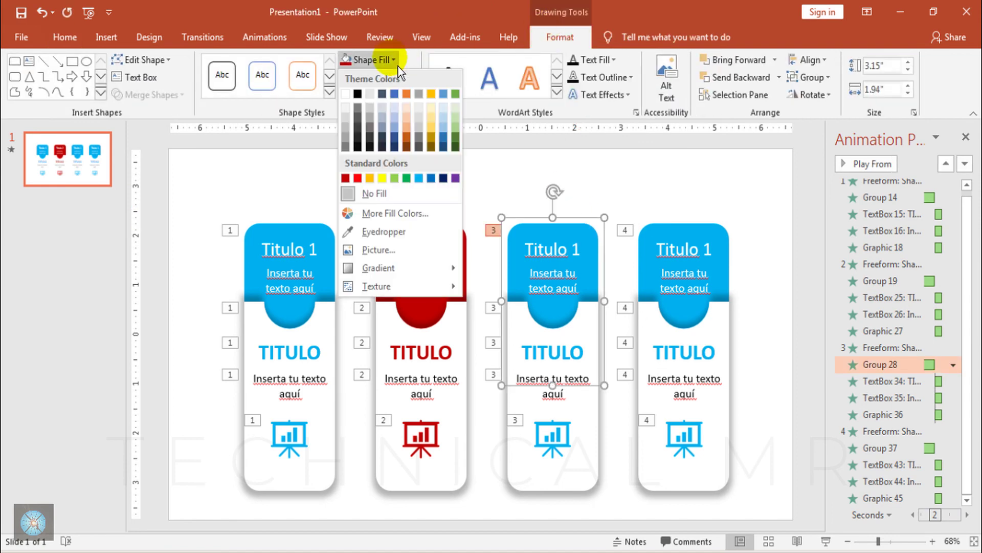
left_click(382, 178)
left_click(579, 249)
key("BackSpace")
type("3")
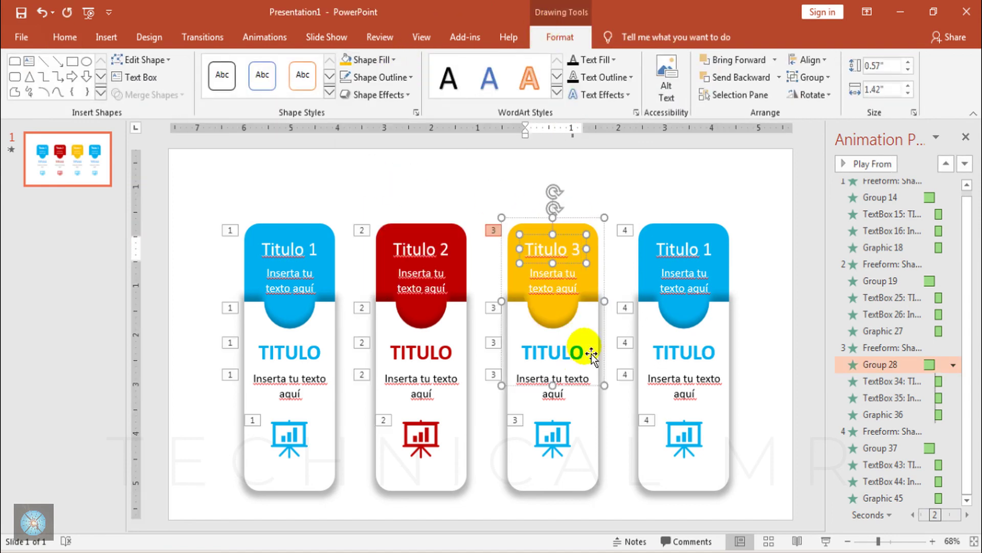
left_click(591, 353)
left_click(64, 37)
left_click(348, 89)
left_click(370, 220)
left_click(553, 438)
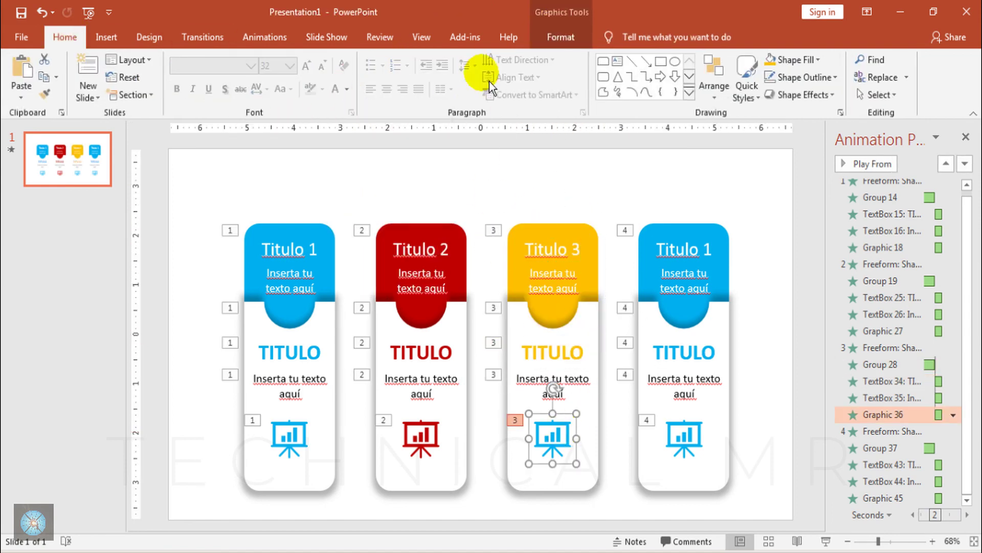
left_click(560, 37)
left_click(404, 64)
Colour the fourth card's top, heading and chart icon purple and retitle it 'Titulo 4'
left_click(708, 225)
left_click(561, 37)
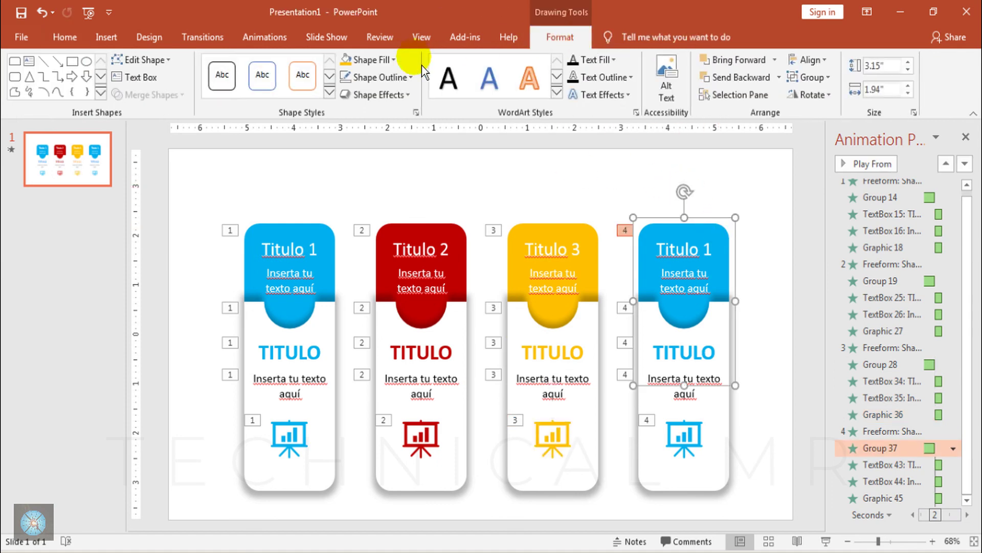
left_click(399, 60)
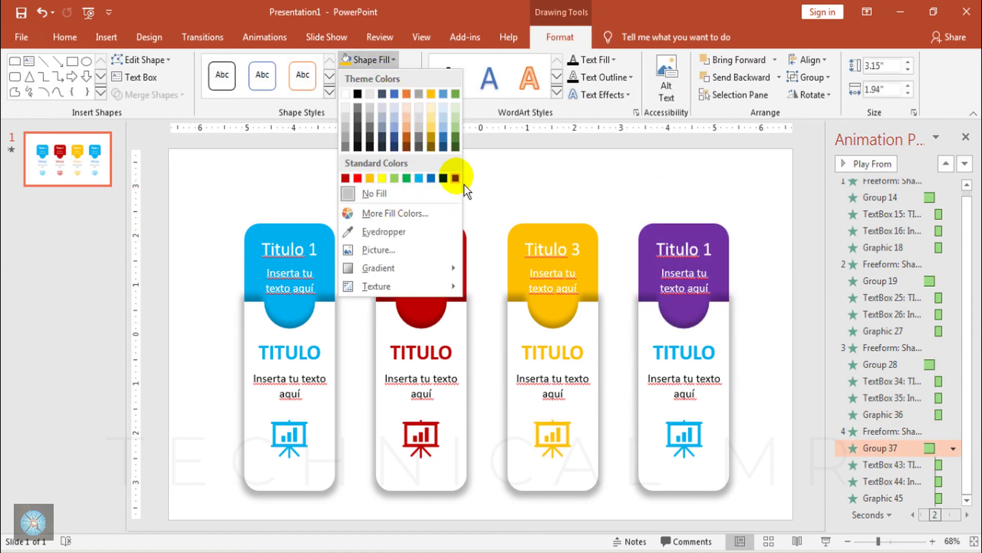
left_click(456, 177)
left_click(706, 352)
left_click(64, 36)
left_click(347, 89)
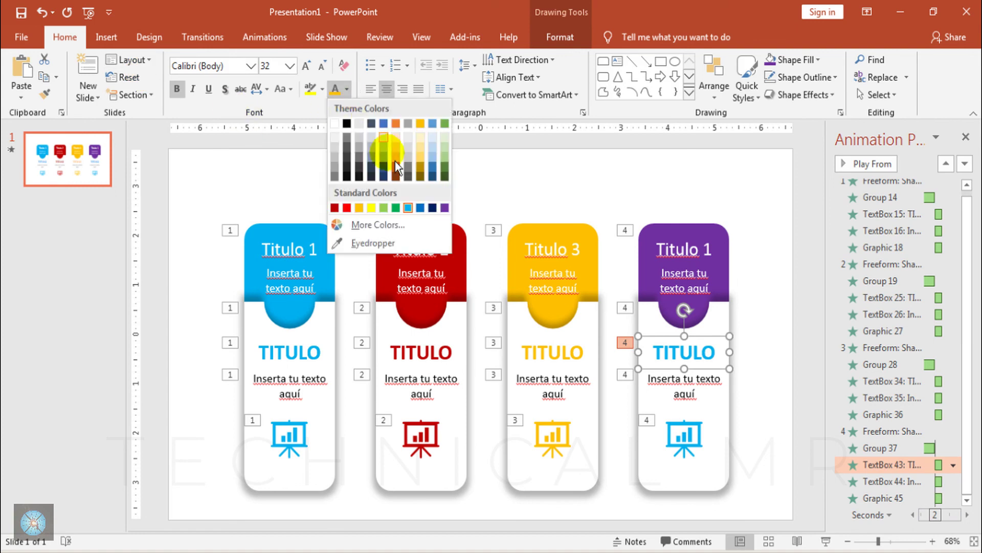
left_click(396, 162)
left_click(684, 439)
left_click(560, 37)
left_click(408, 60)
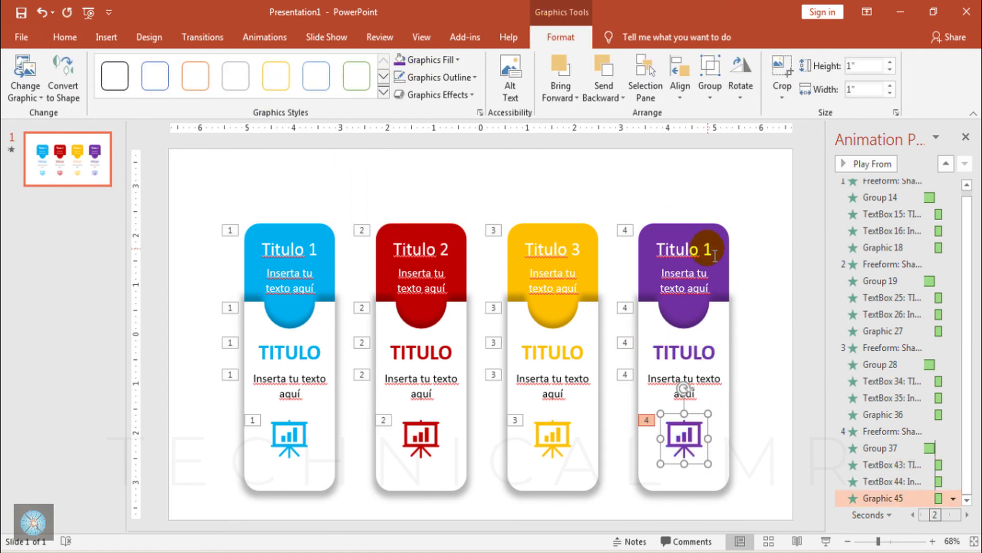
left_click(714, 251)
key("BackSpace")
type("4")
left_click(809, 180)
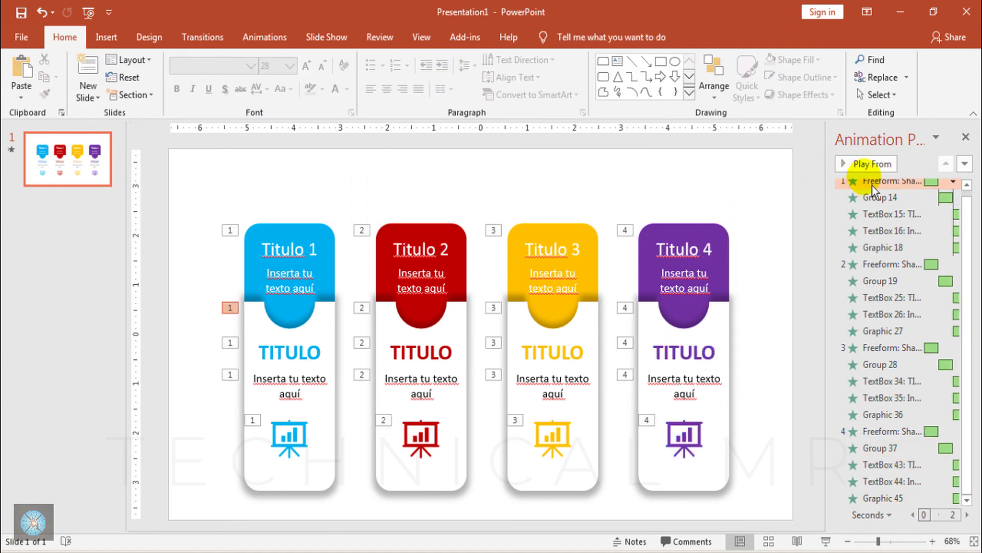
Play all the slide's card animations from the Animation Pane
left_click(881, 172)
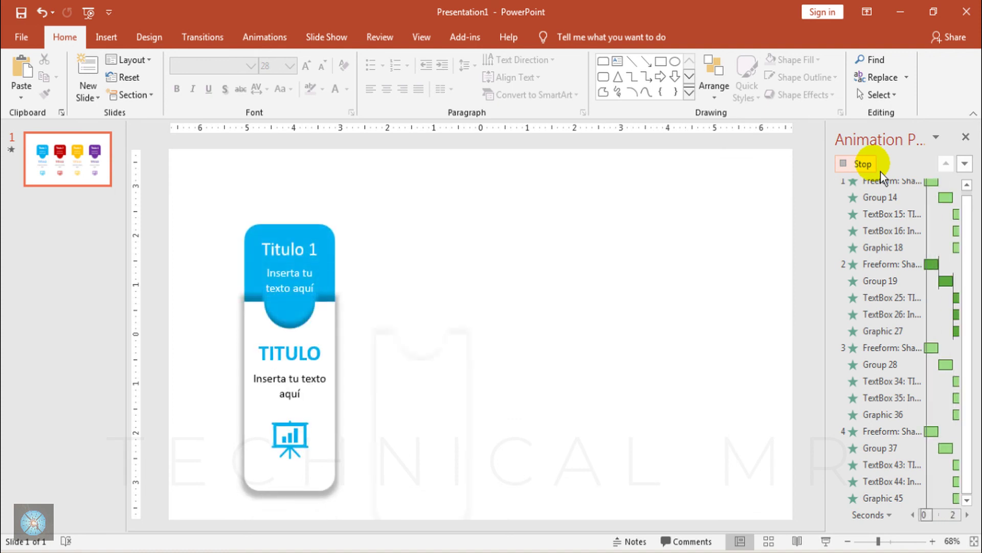